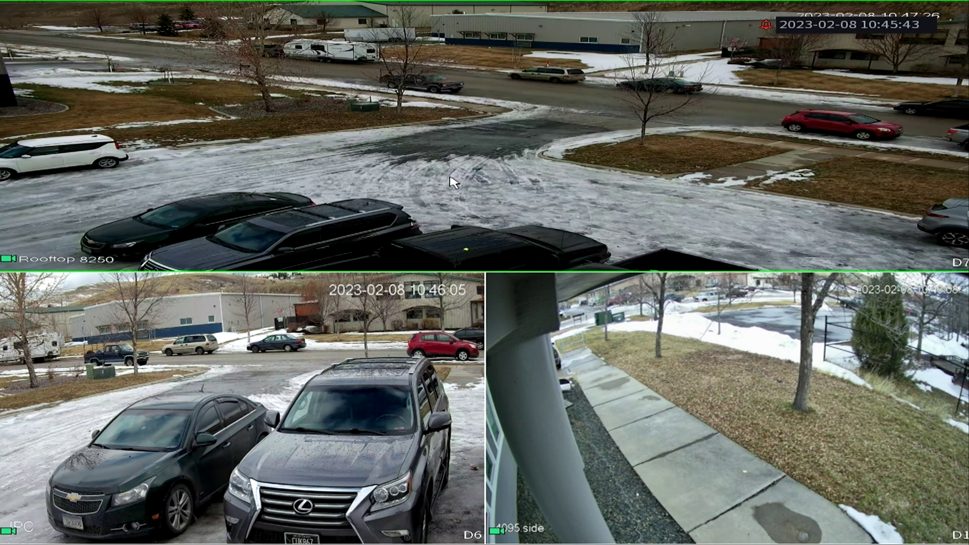
Save the rooftop PTZ's current wide street view as preset 1, then enable 3D positioning
right_click(509, 143)
click(598, 169)
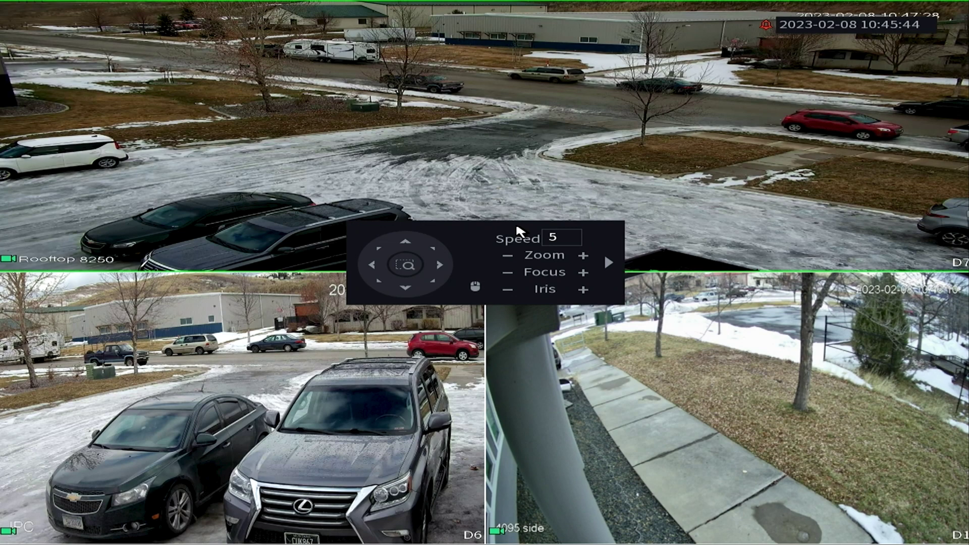
click(608, 263)
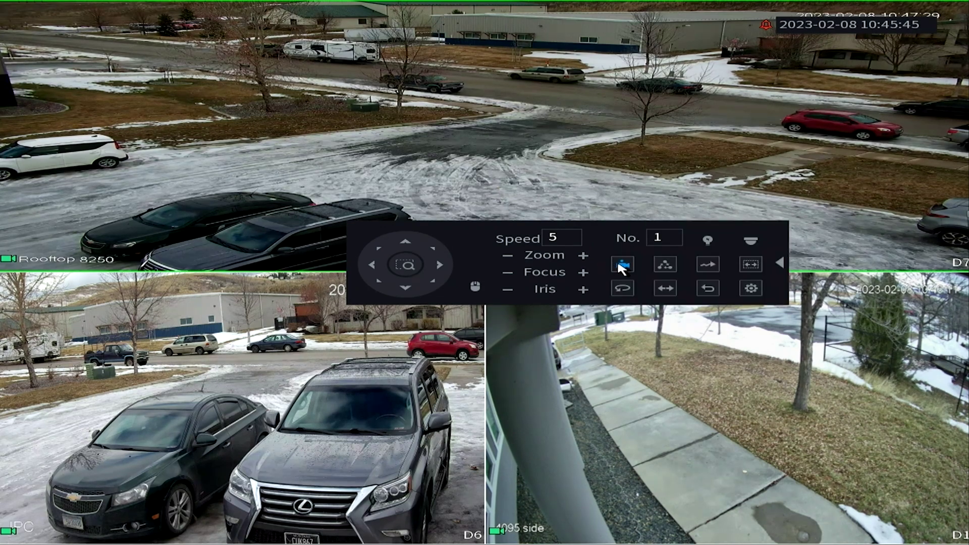
click(752, 289)
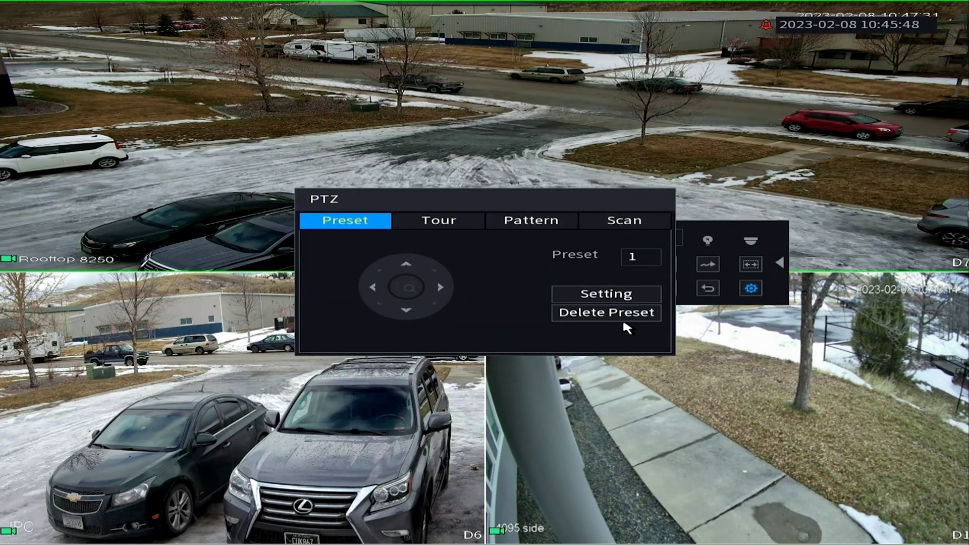
click(615, 297)
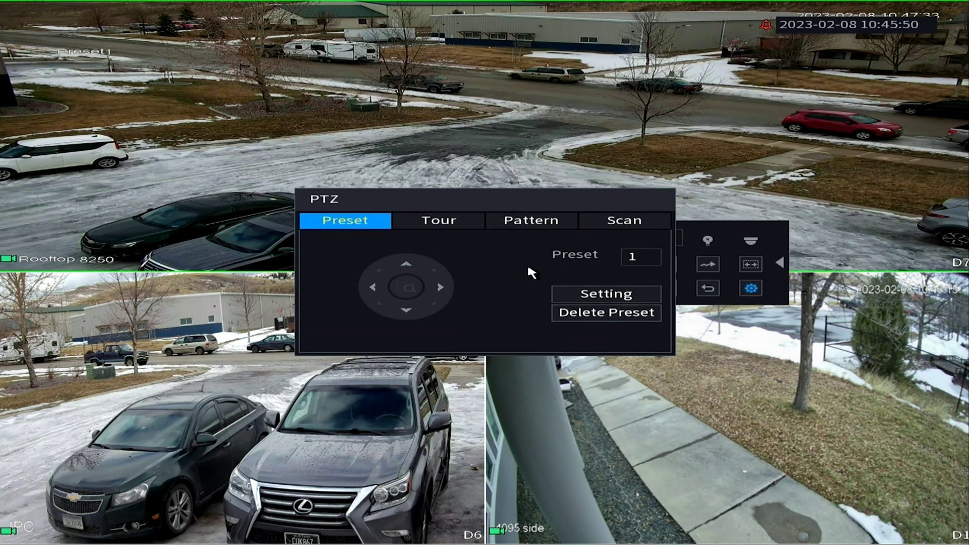
right_click(593, 248)
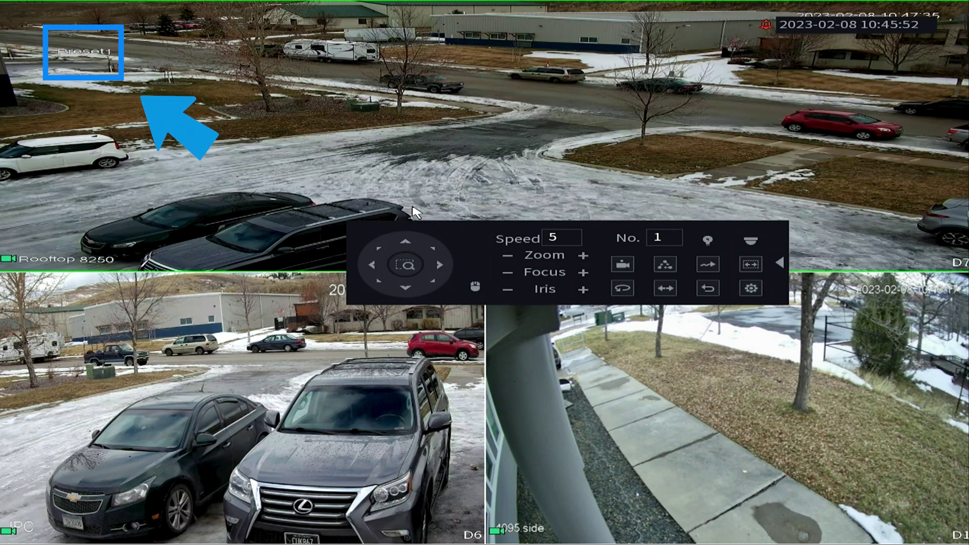
click(405, 265)
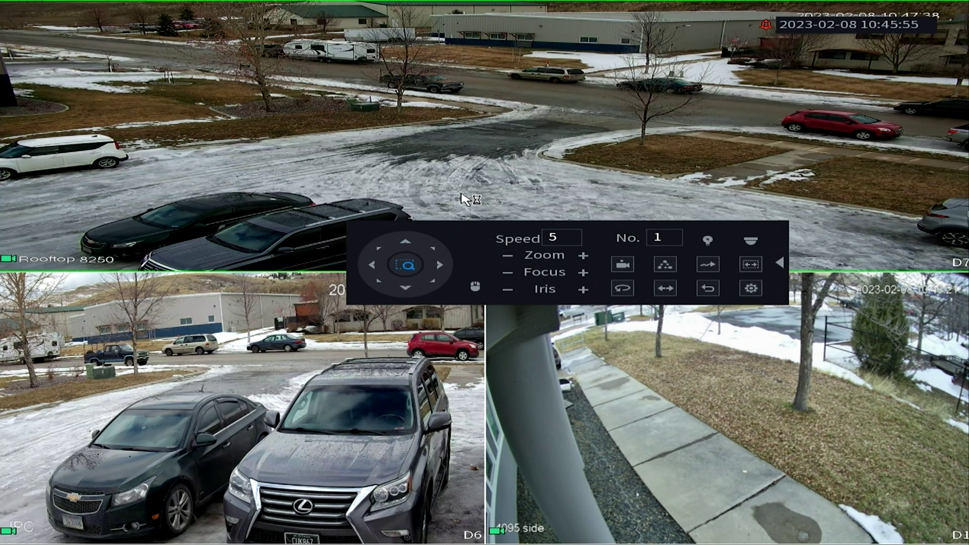
Zoom the rooftop PTZ into the driveway with a 3D-positioning box and save it as preset 2
drag(386, 106, 610, 180)
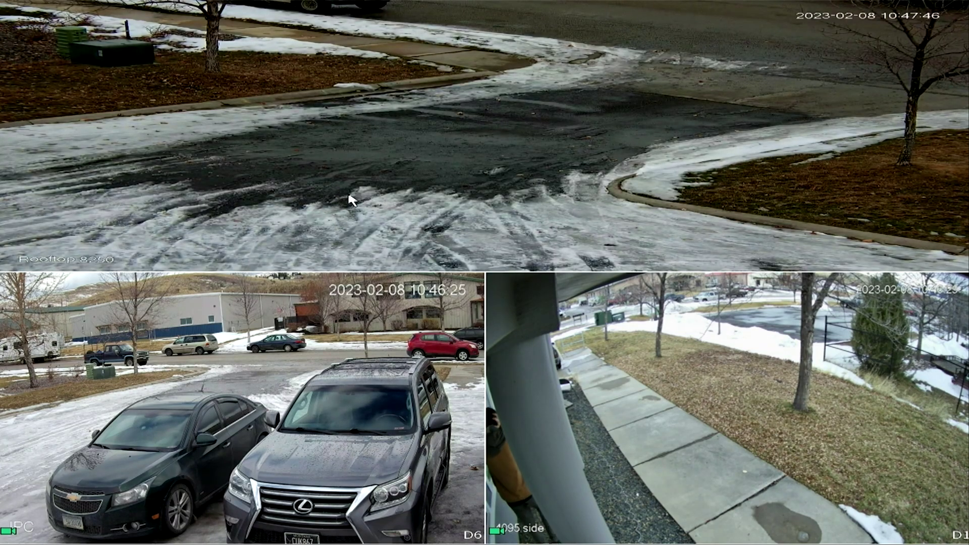
click(364, 115)
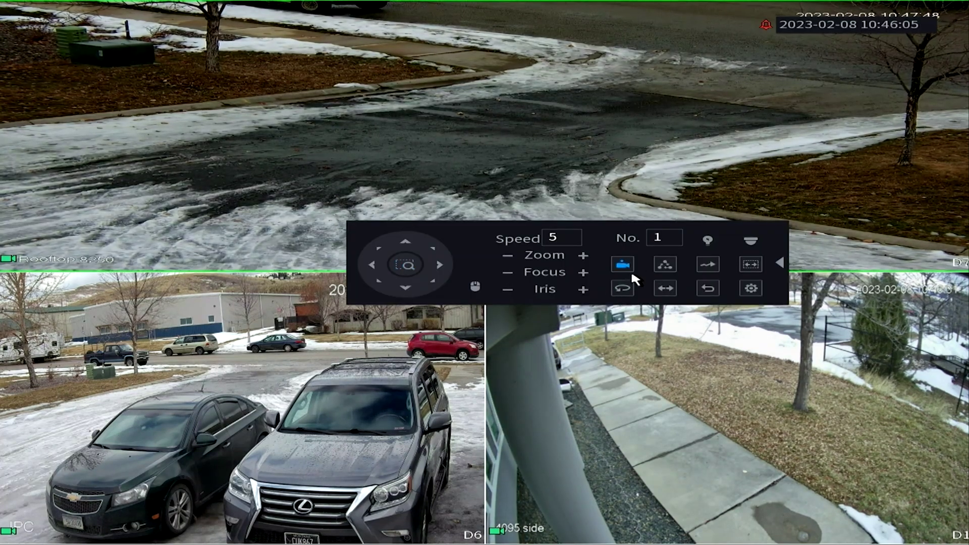
click(758, 288)
click(640, 255)
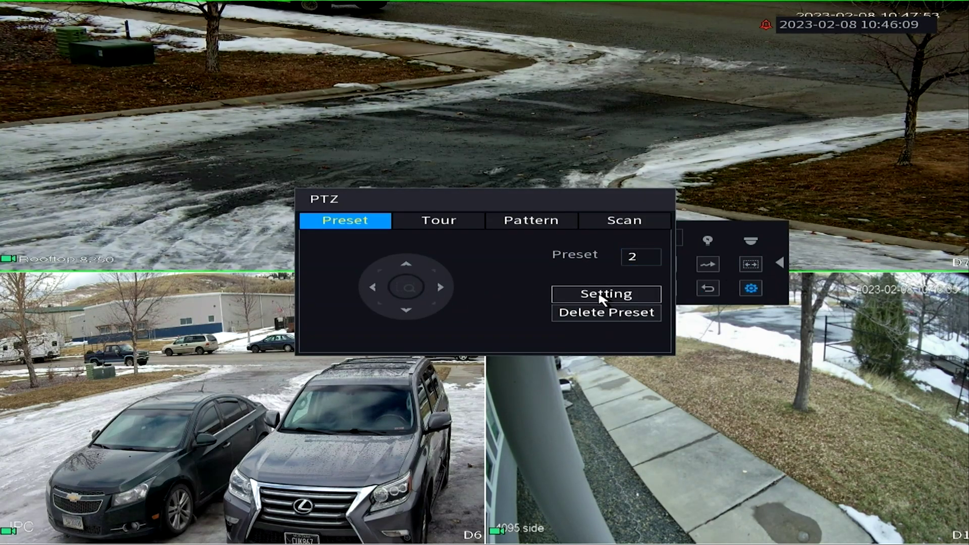
right_click(529, 274)
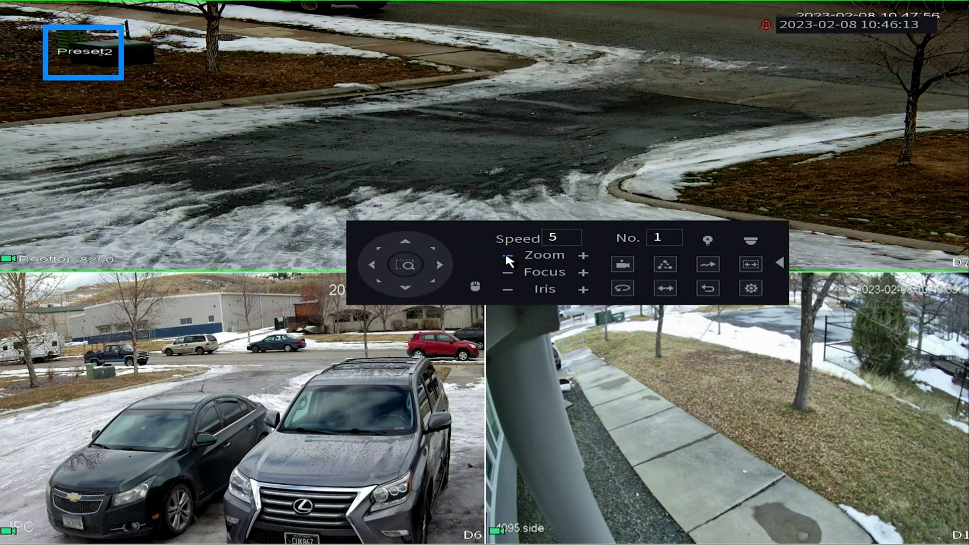
Zoom out, pan right toward the sidewalk, and save that view as preset 3
click(507, 258)
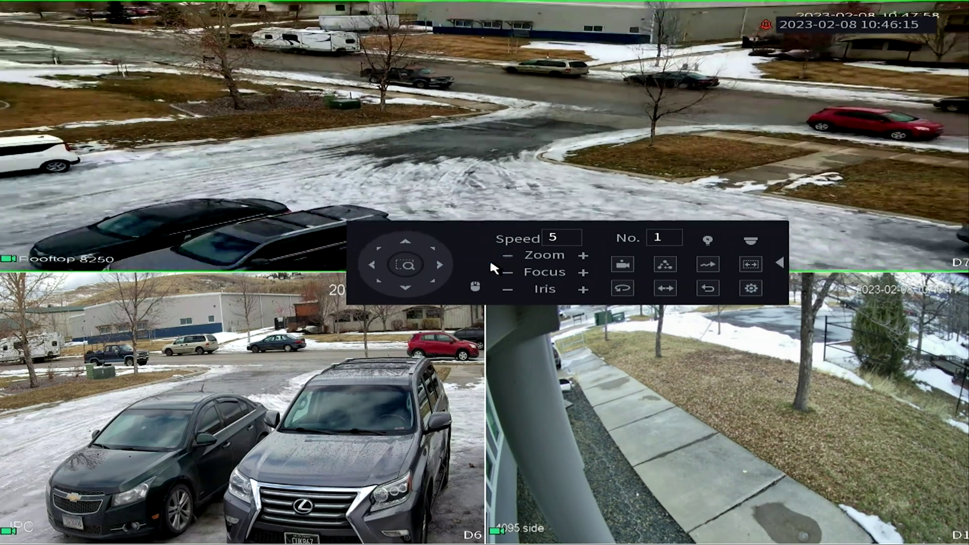
click(438, 276)
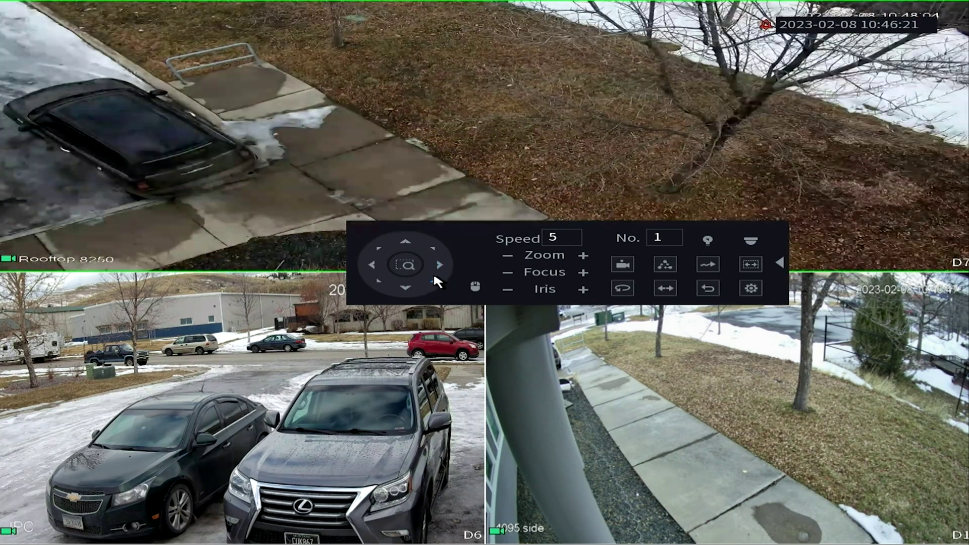
click(440, 260)
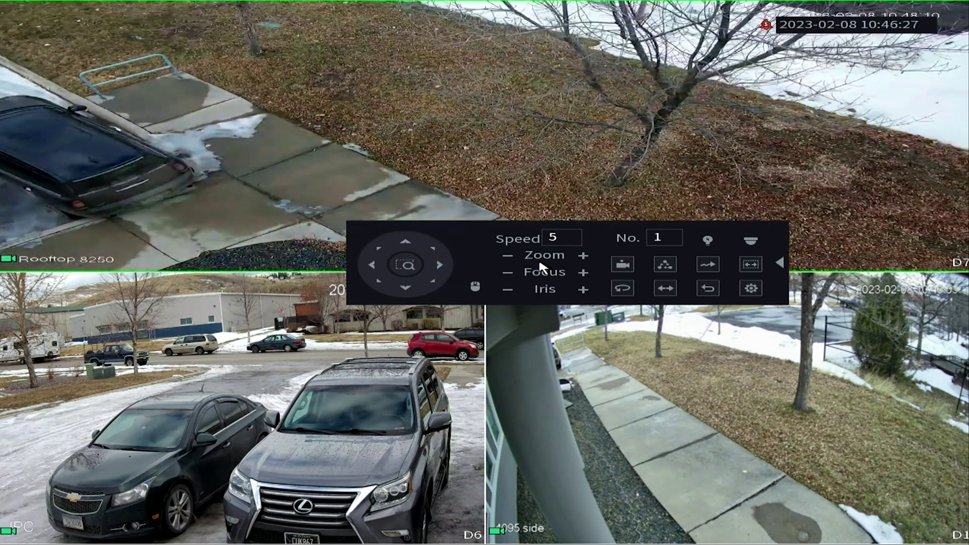
click(751, 289)
click(640, 256)
click(685, 279)
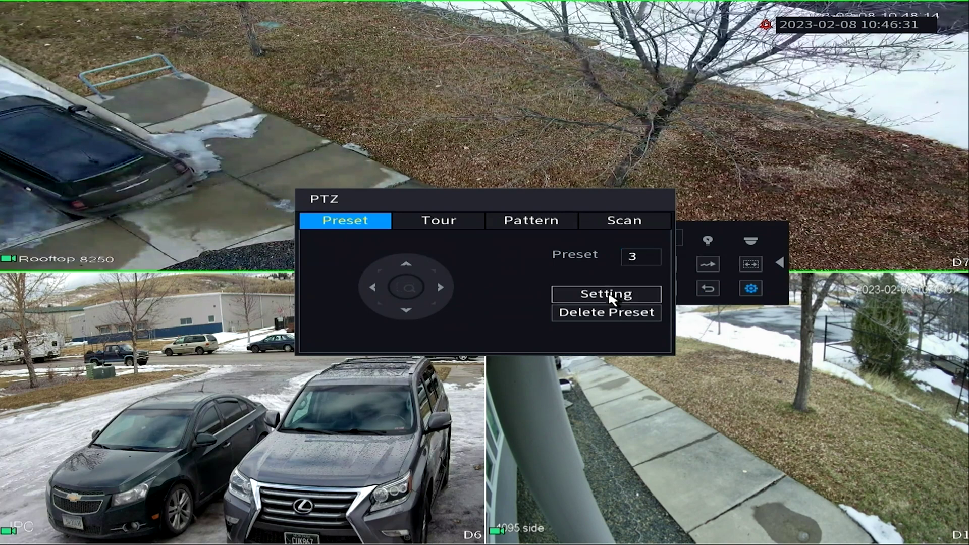
click(607, 294)
right_click(501, 271)
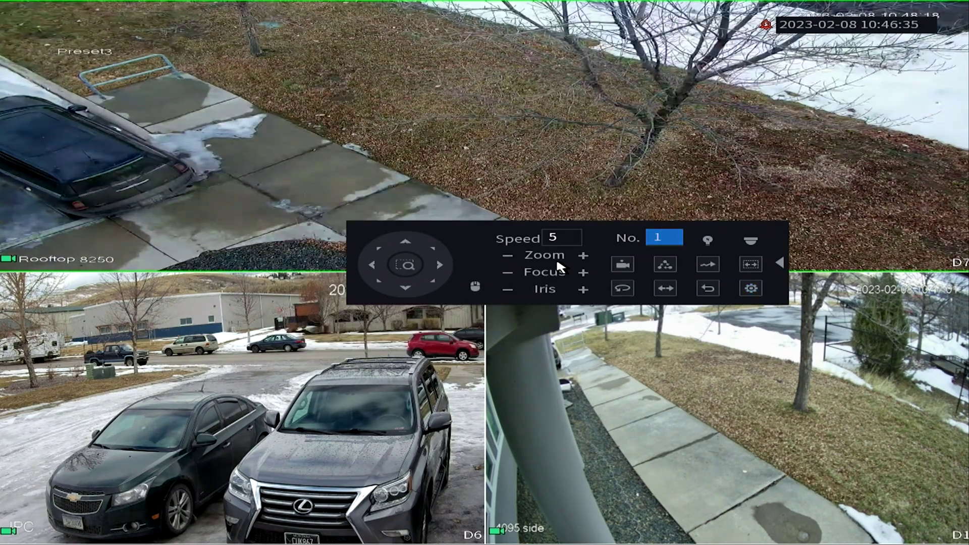
Recall presets 1, 2 and 3 in turn, then return the rooftop PTZ to preset 1
click(665, 242)
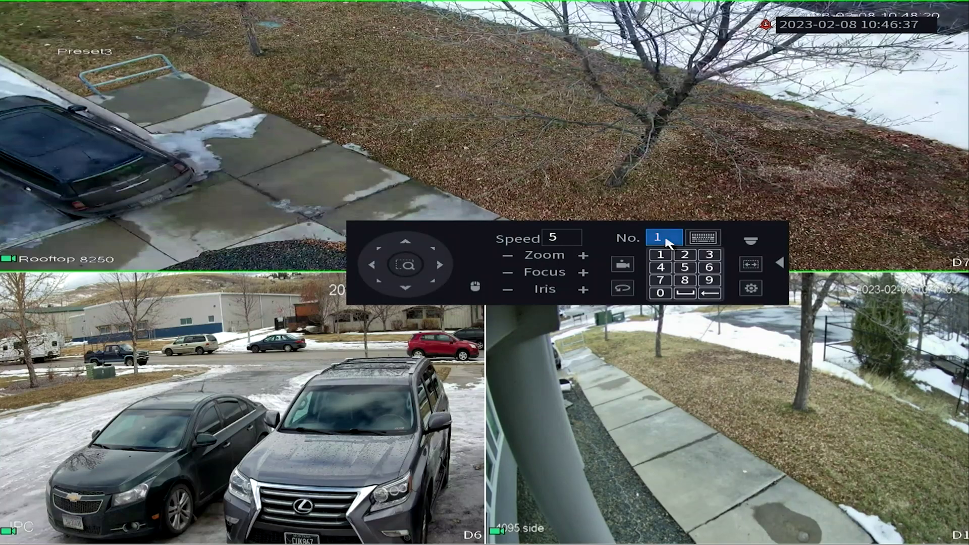
click(624, 264)
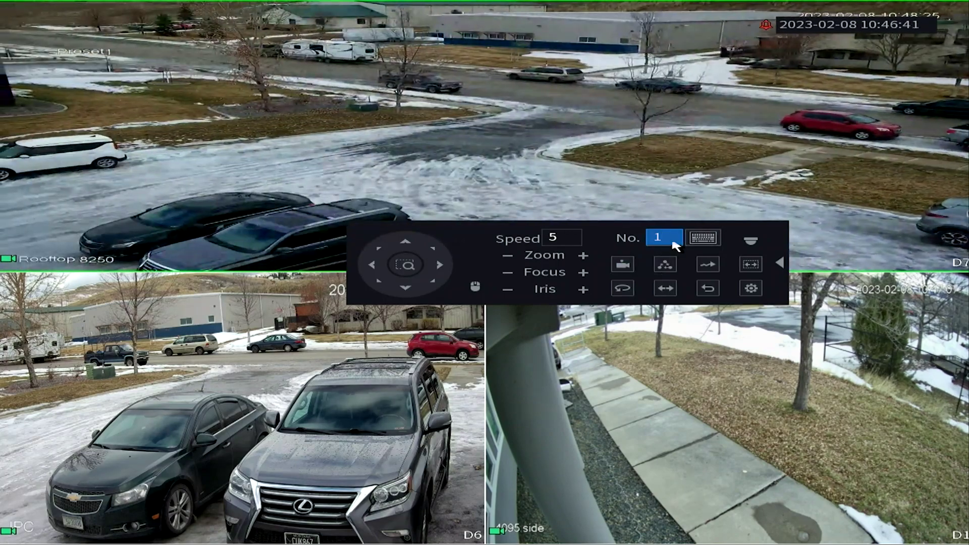
click(670, 237)
click(685, 254)
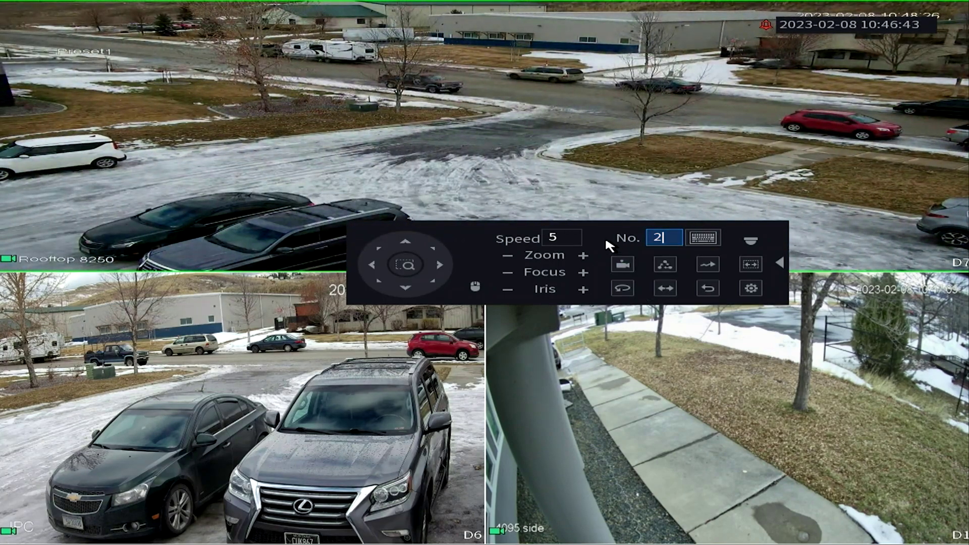
click(626, 265)
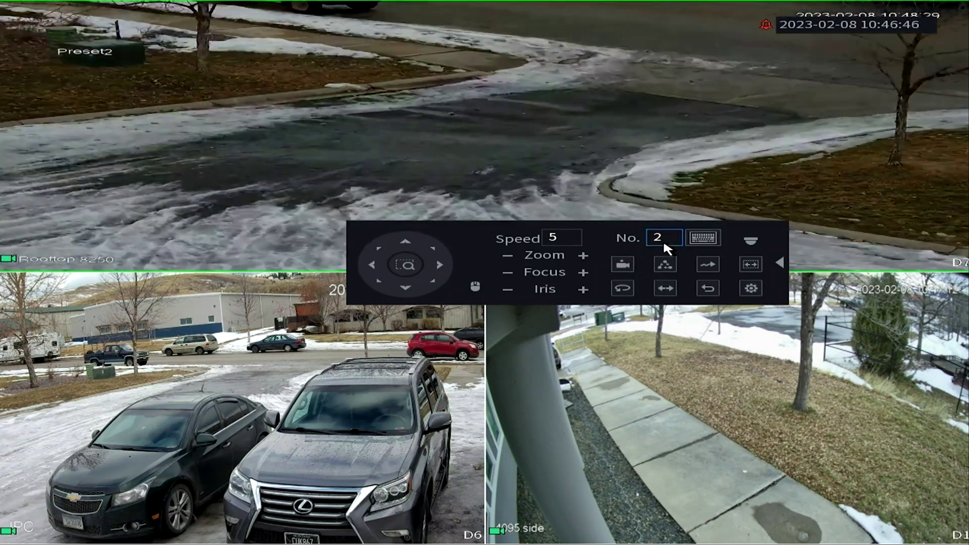
click(664, 242)
click(699, 254)
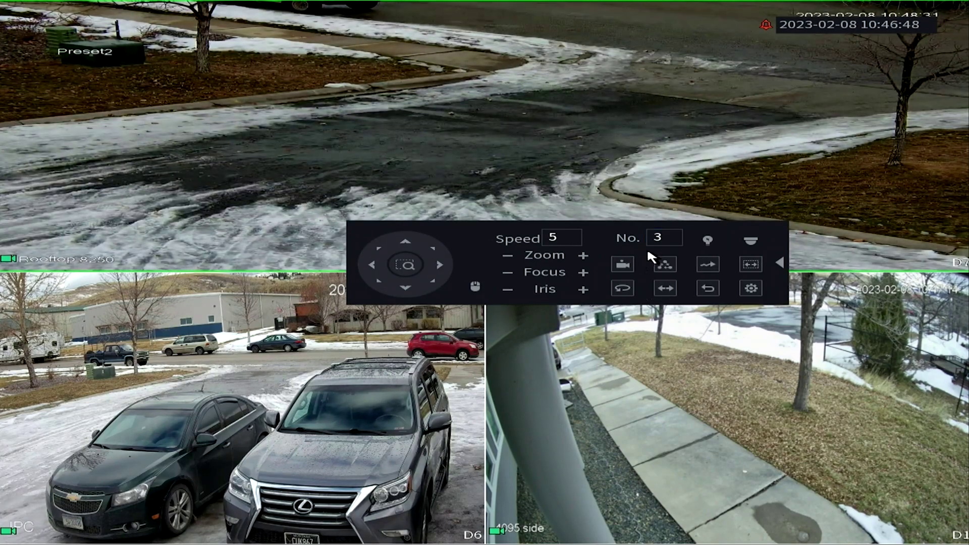
click(624, 266)
click(664, 238)
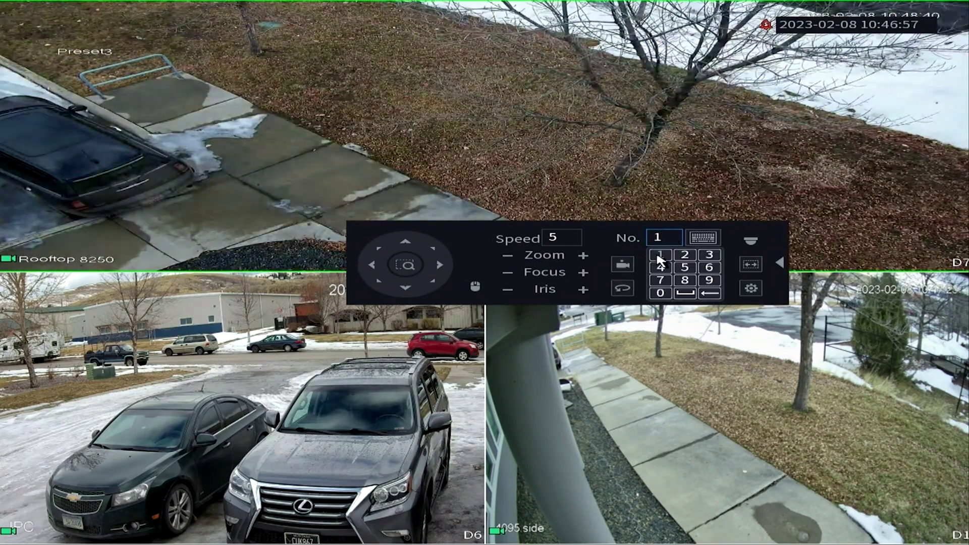
click(671, 253)
click(624, 266)
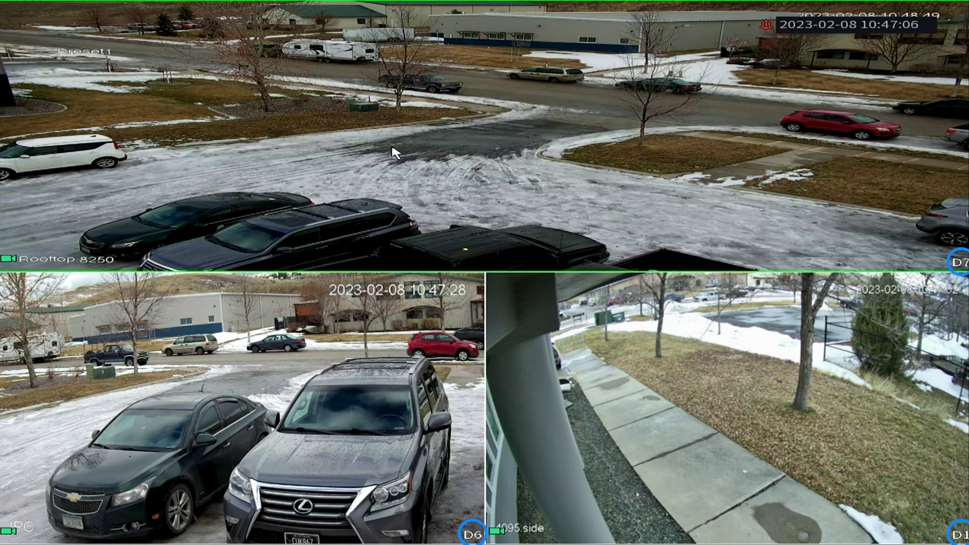
Leave live view through the Main Menu and enter the AI section
right_click(396, 153)
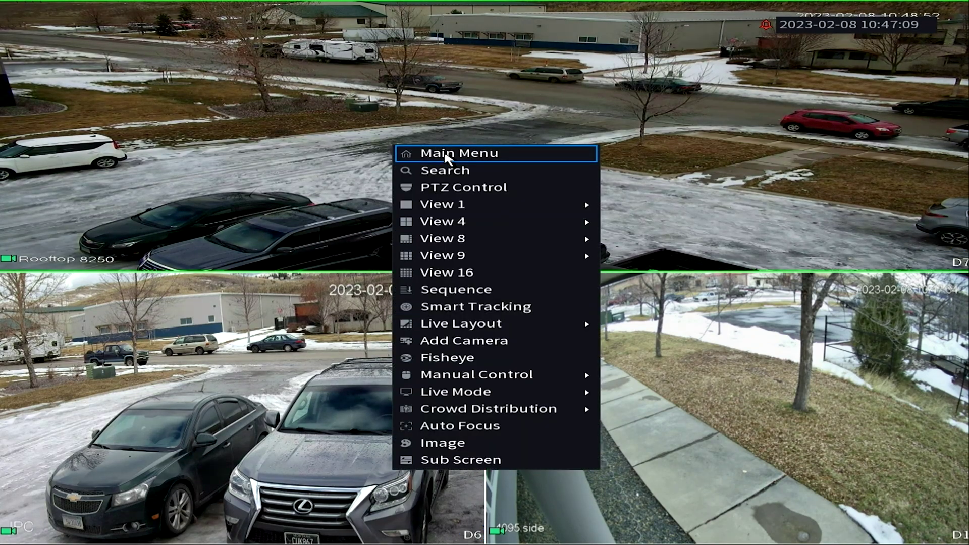
click(446, 158)
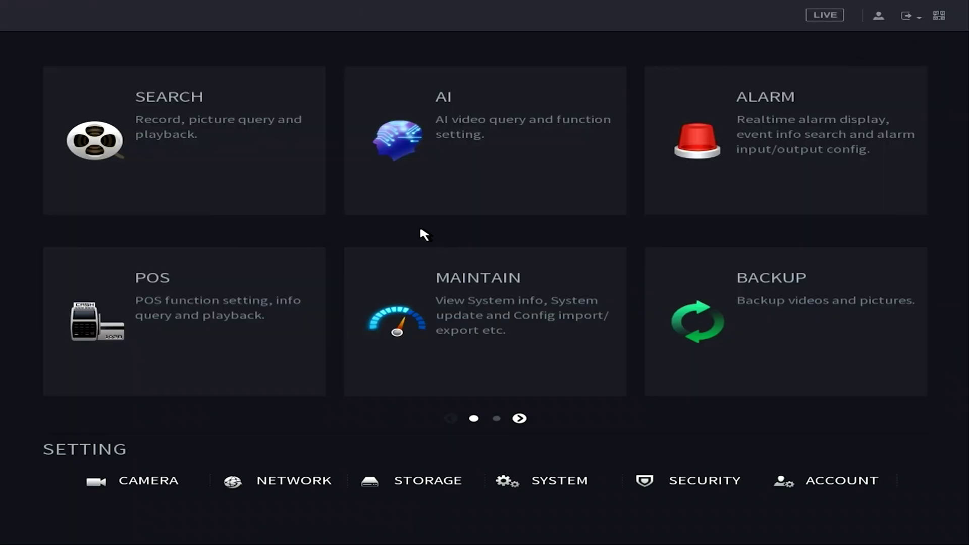
click(497, 191)
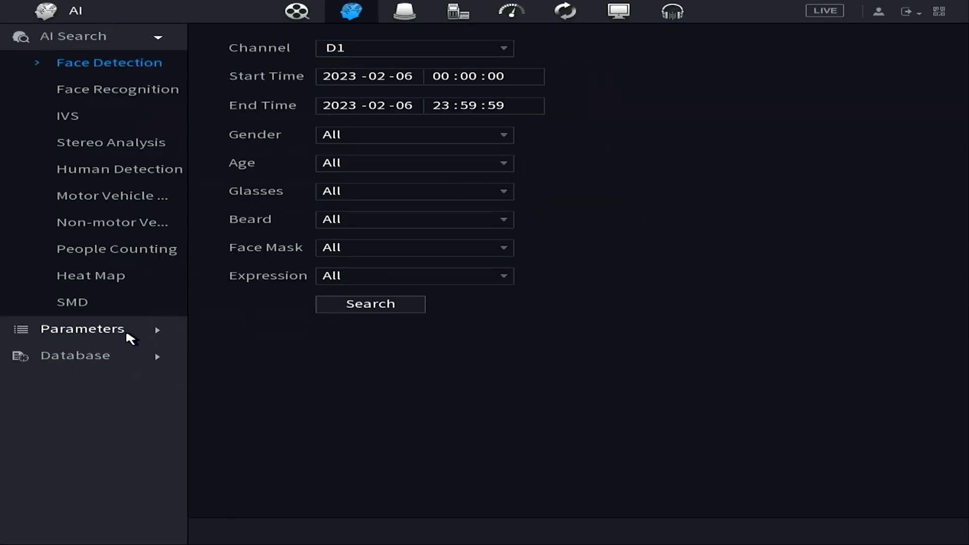
Enable IVS in the Smart Plan for D1 and D6, apply, and add a D1 IVS rule
click(160, 328)
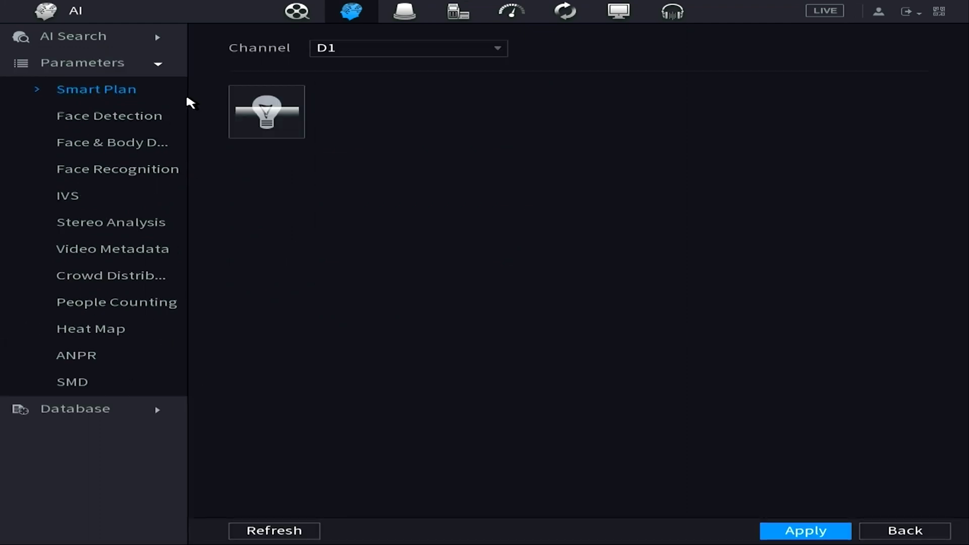
click(287, 119)
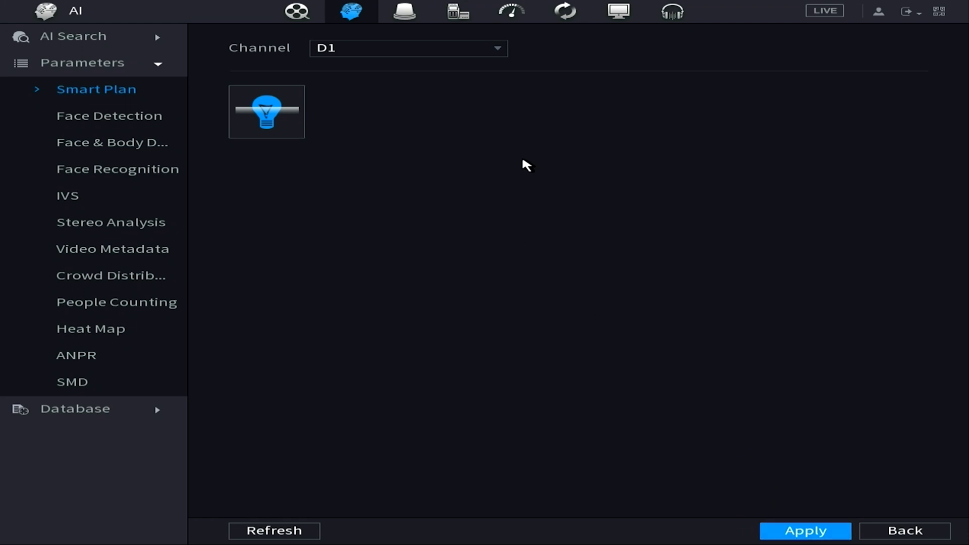
click(433, 46)
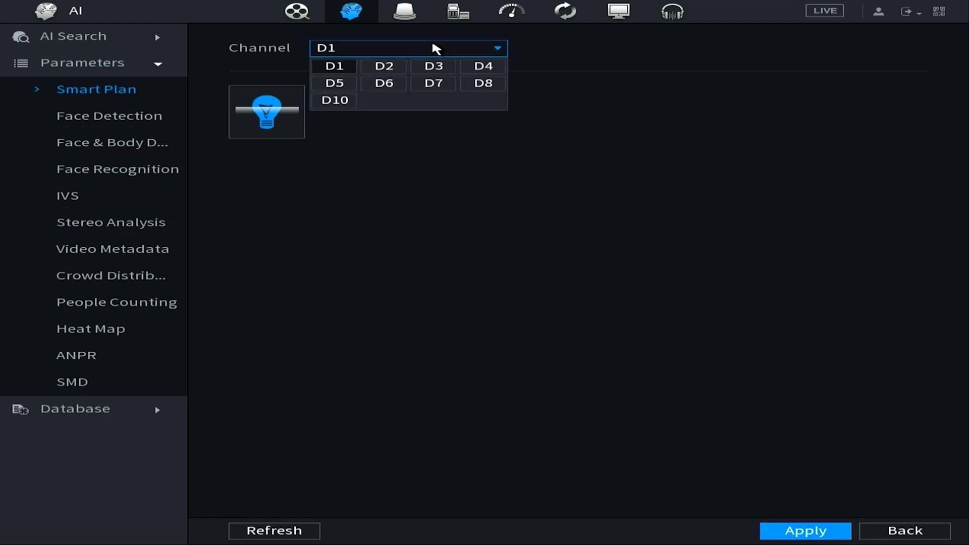
click(387, 88)
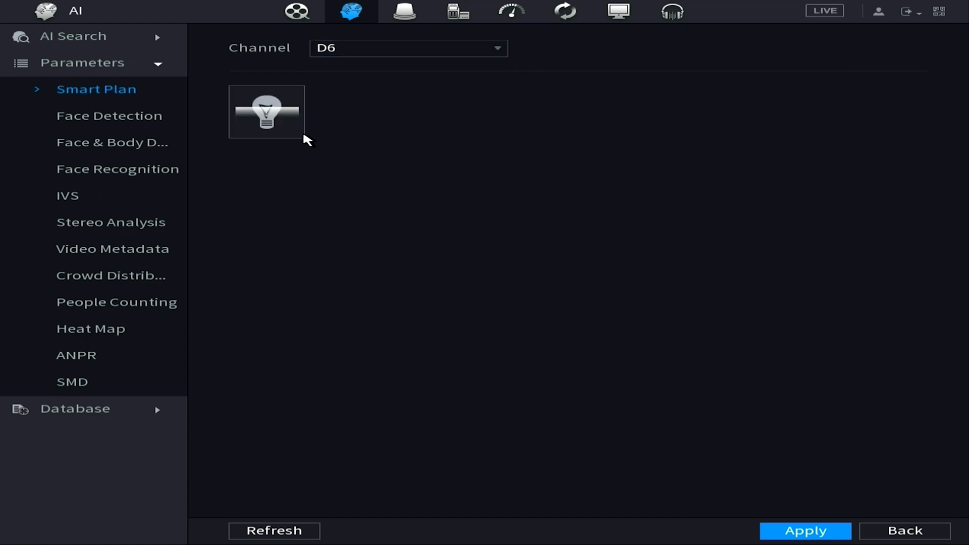
click(275, 132)
click(815, 532)
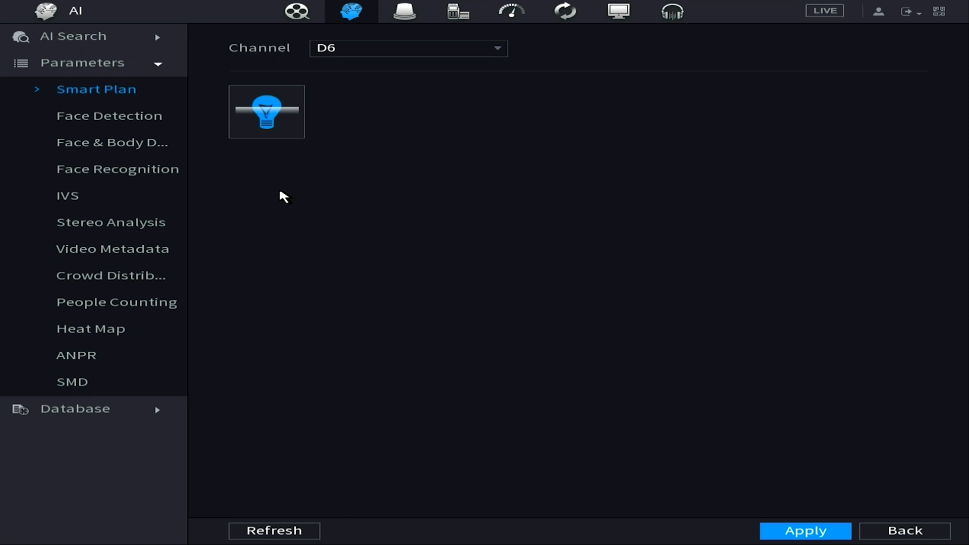
click(71, 200)
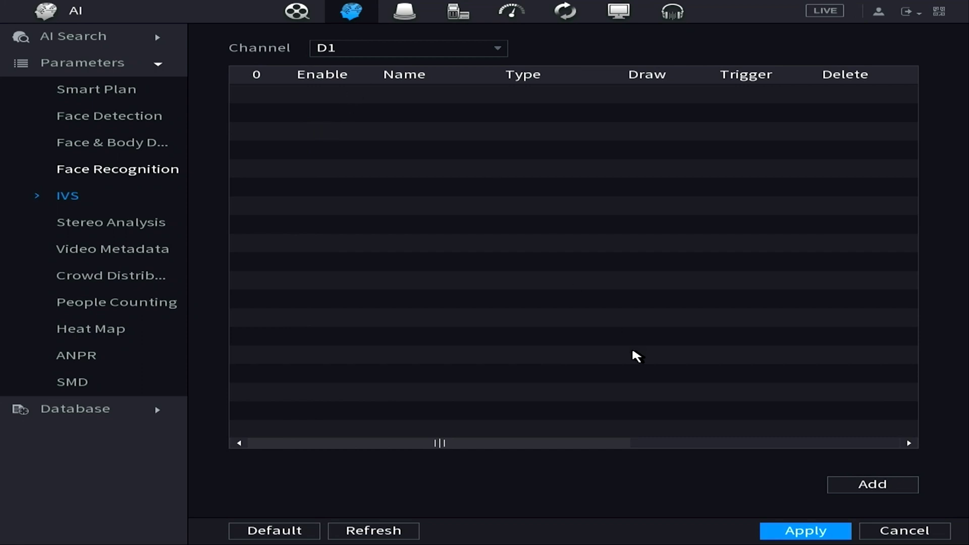
click(849, 485)
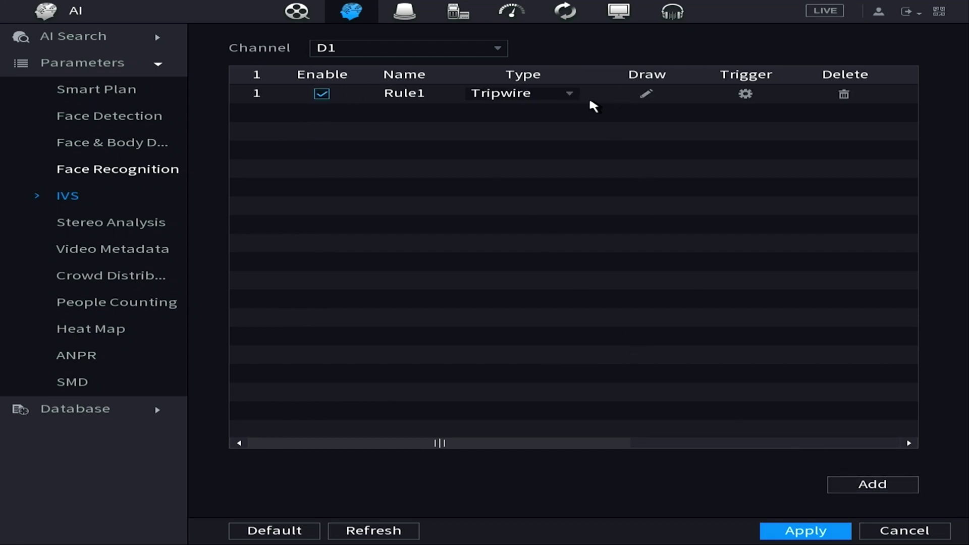
Draw Rule1's seven-point tripwire across D1's lawn, set direction B to A, and confirm
click(646, 95)
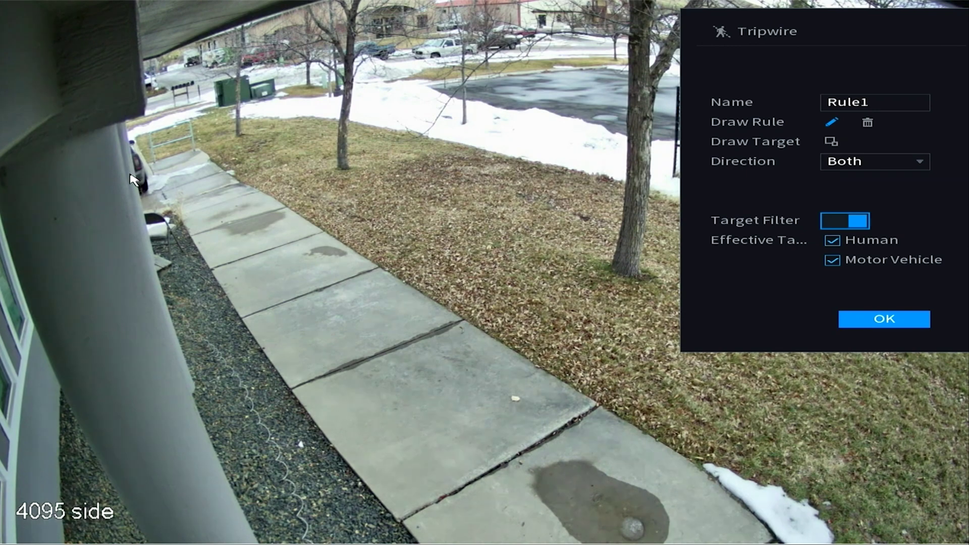
click(137, 171)
click(212, 171)
click(271, 158)
click(374, 165)
click(434, 149)
click(601, 149)
click(677, 137)
right_click(608, 181)
click(855, 161)
click(857, 198)
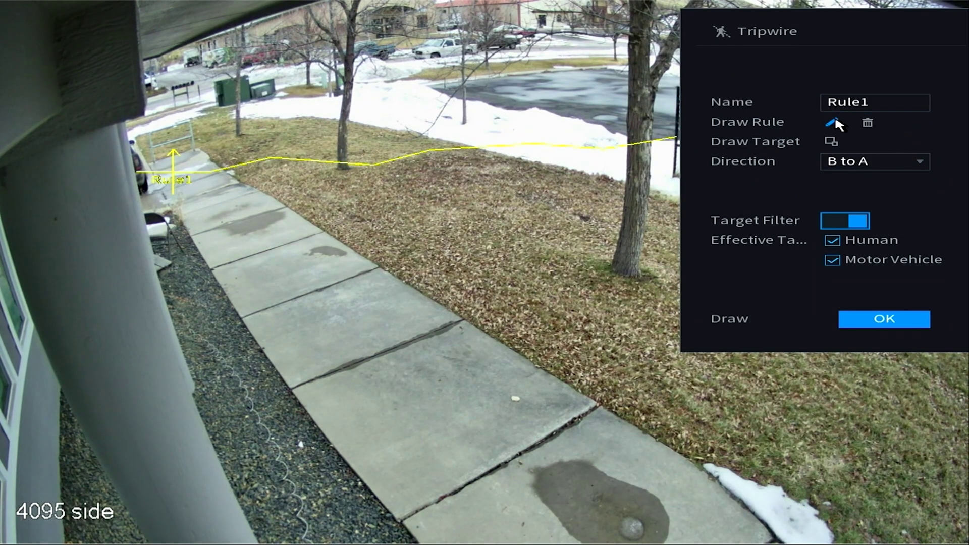
click(875, 321)
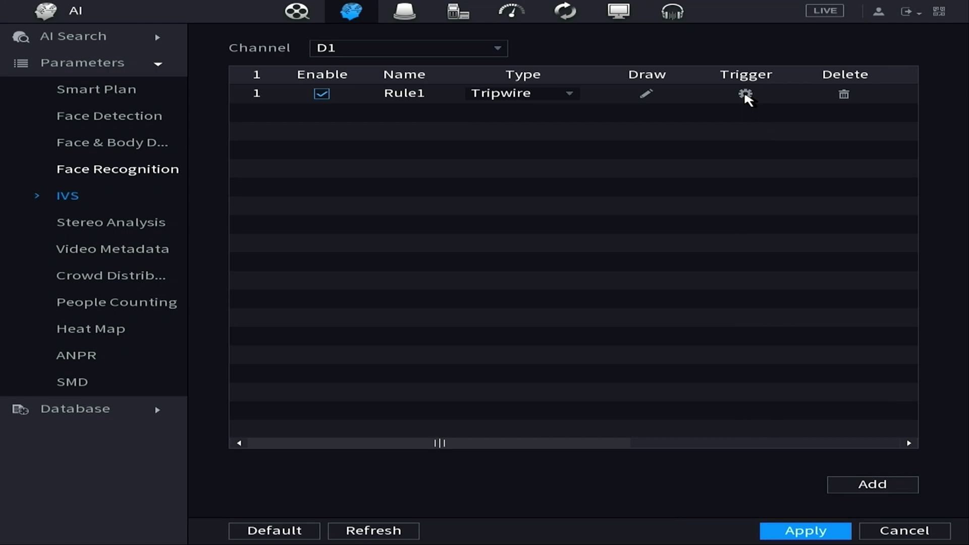
Set Rule1's PTZ linkage to send CAM 7 to Preset 3, confirm, and apply
click(746, 95)
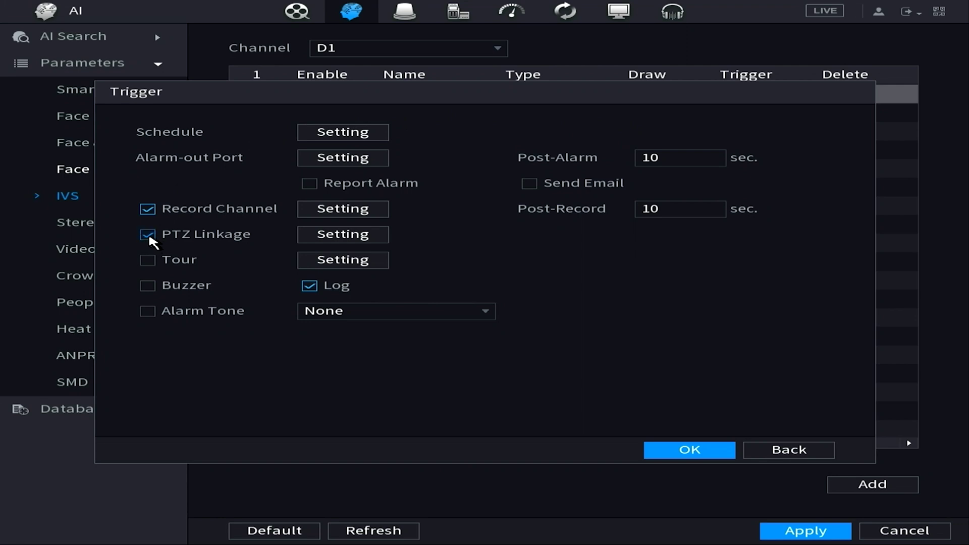
click(371, 237)
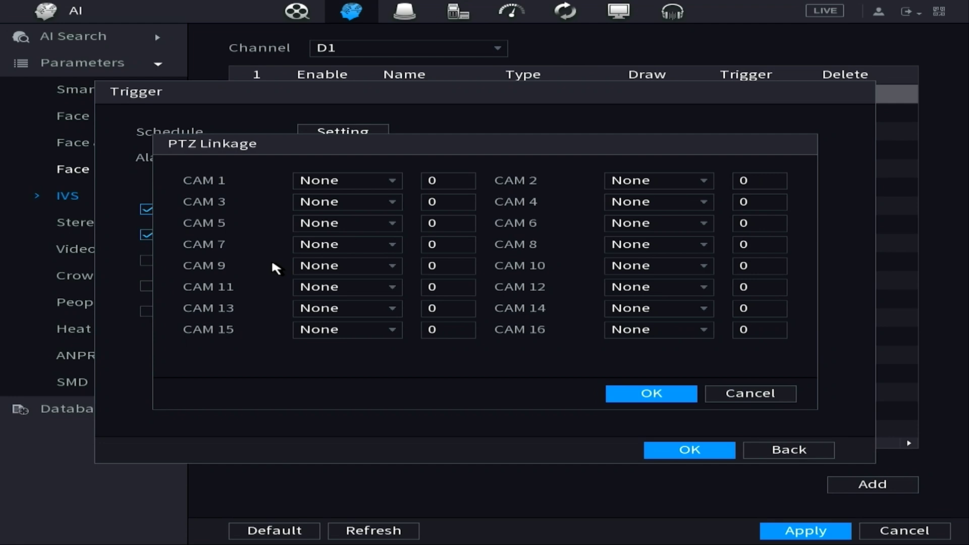
click(386, 245)
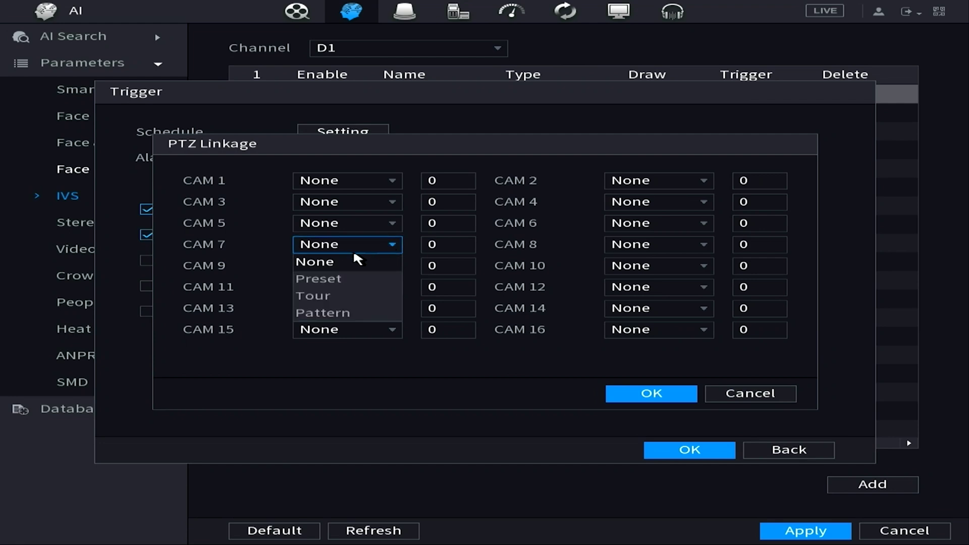
click(338, 281)
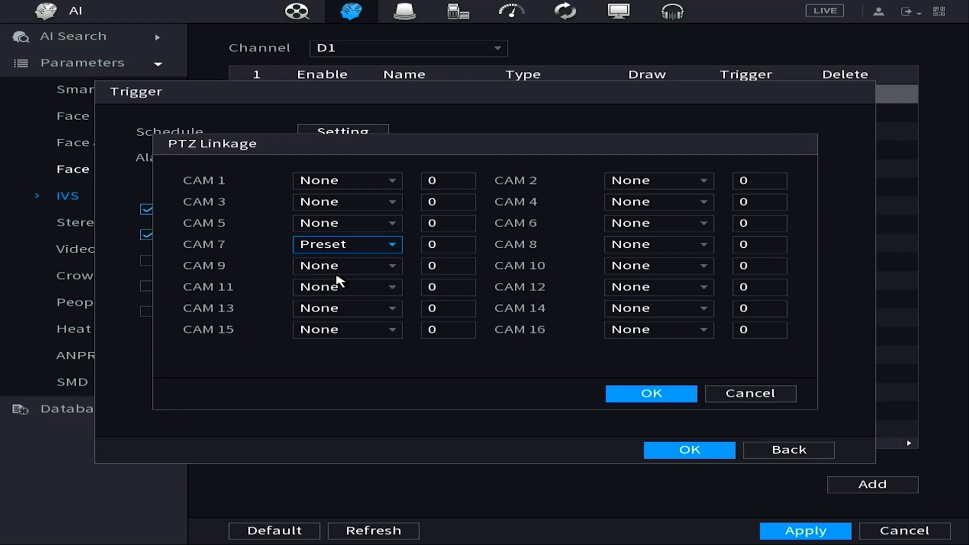
click(433, 246)
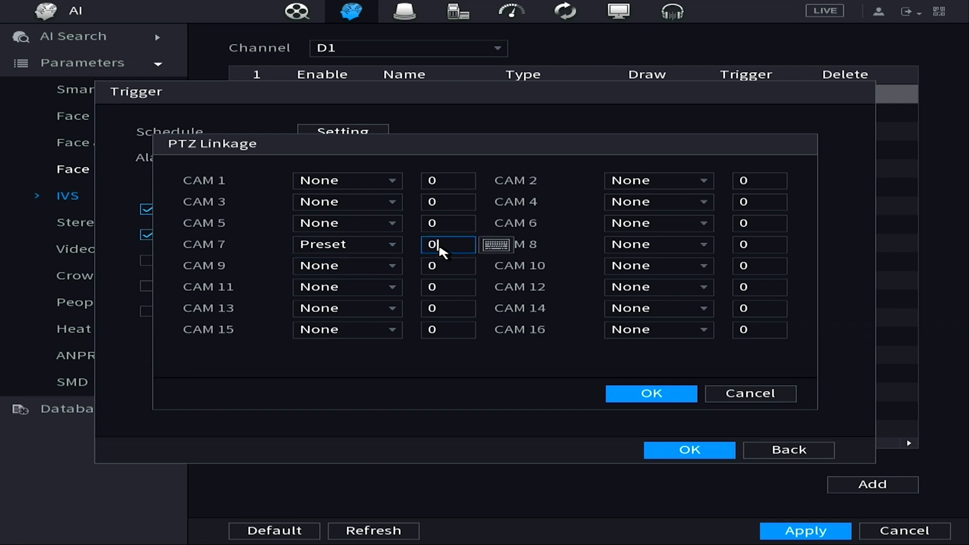
click(533, 346)
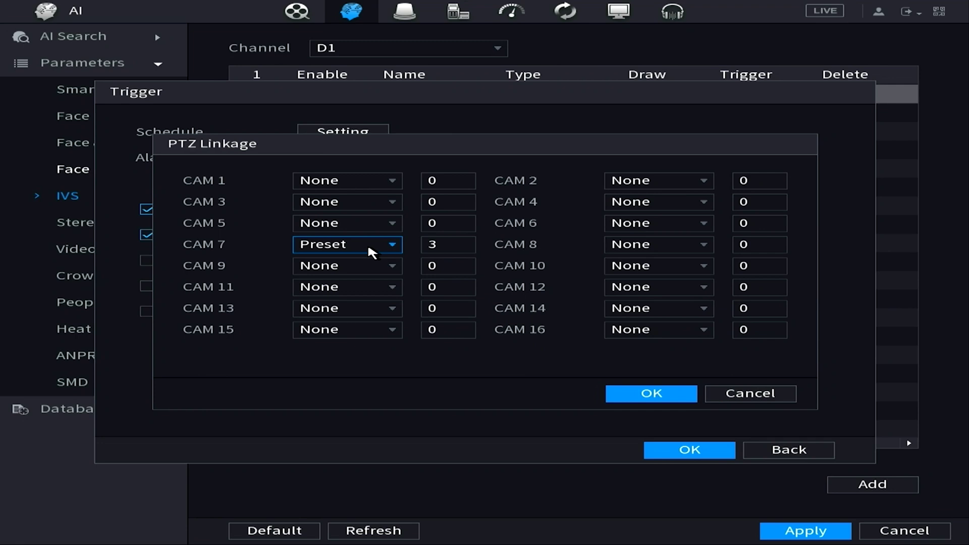
click(624, 398)
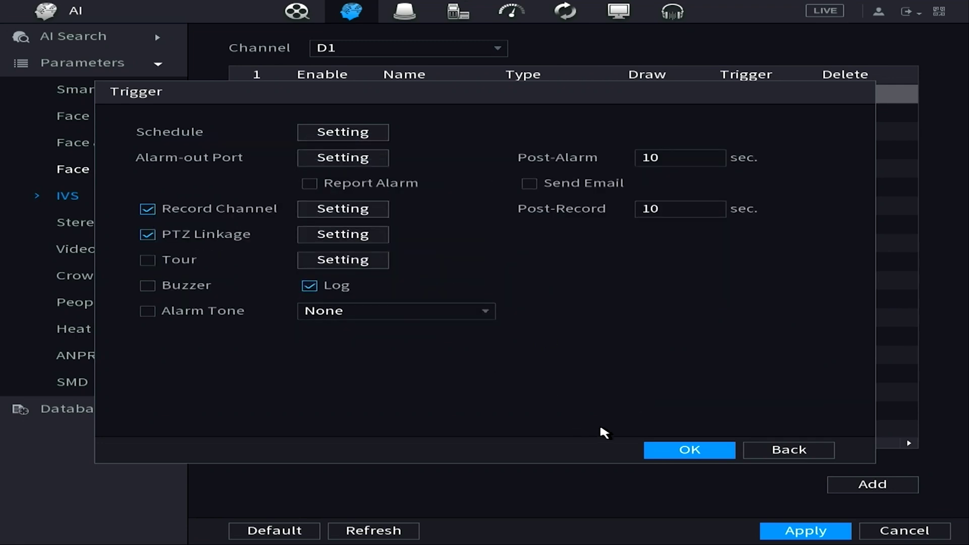
click(677, 450)
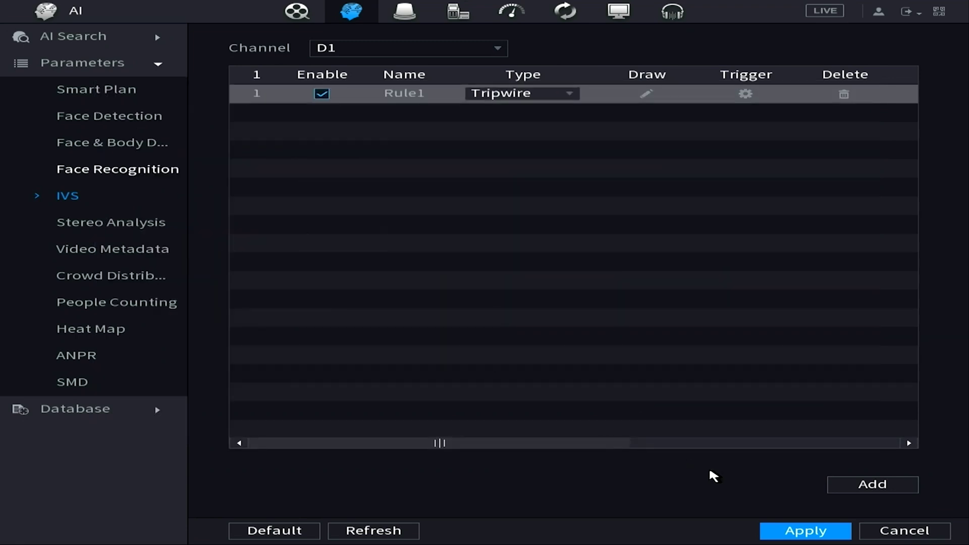
click(799, 529)
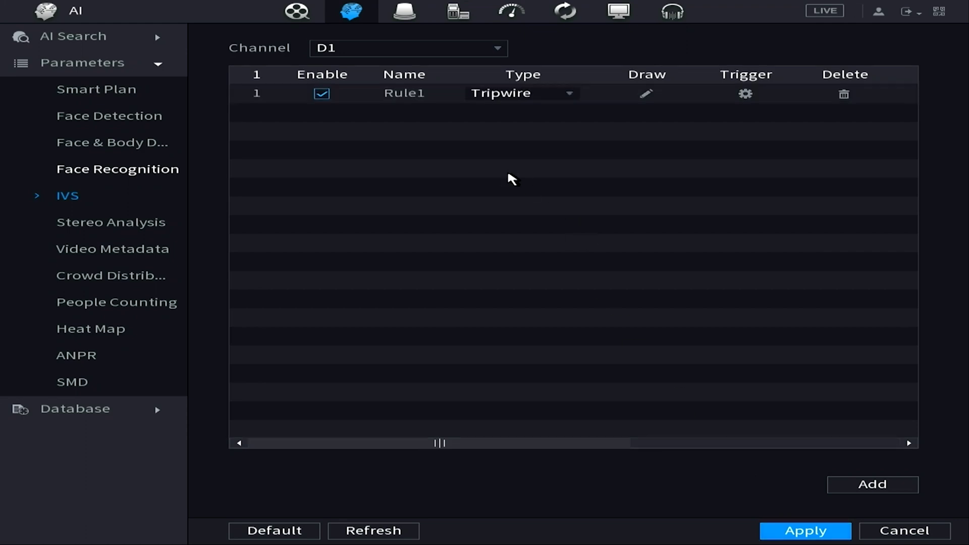
Switch the IVS channel to D6 and add a new rule
click(438, 49)
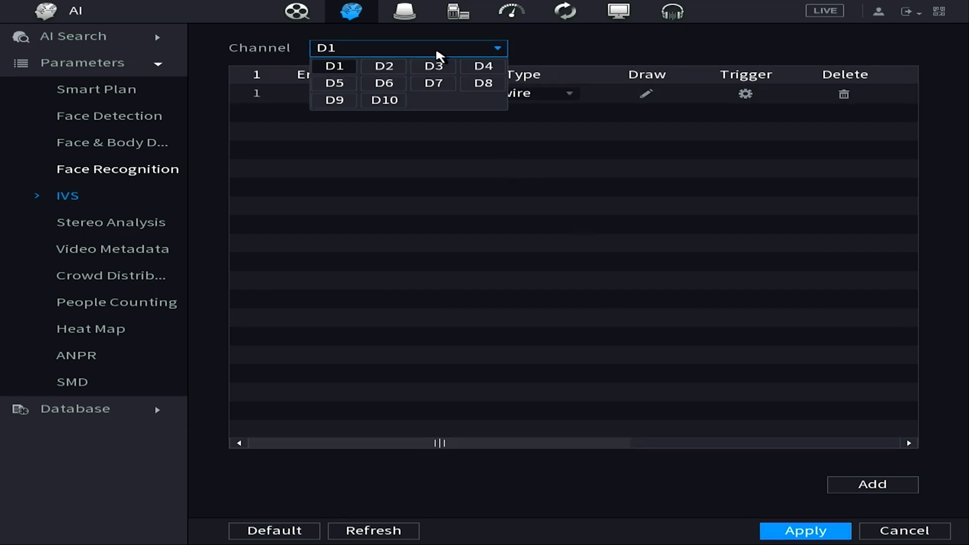
click(384, 83)
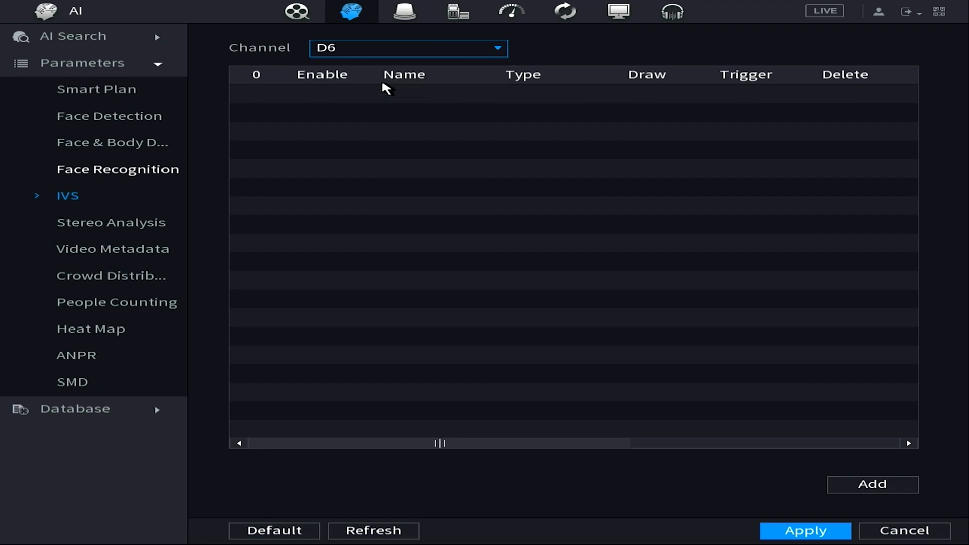
click(849, 484)
Draw D6's Rule1 tripwire with six points along the road behind the parked cars
click(647, 96)
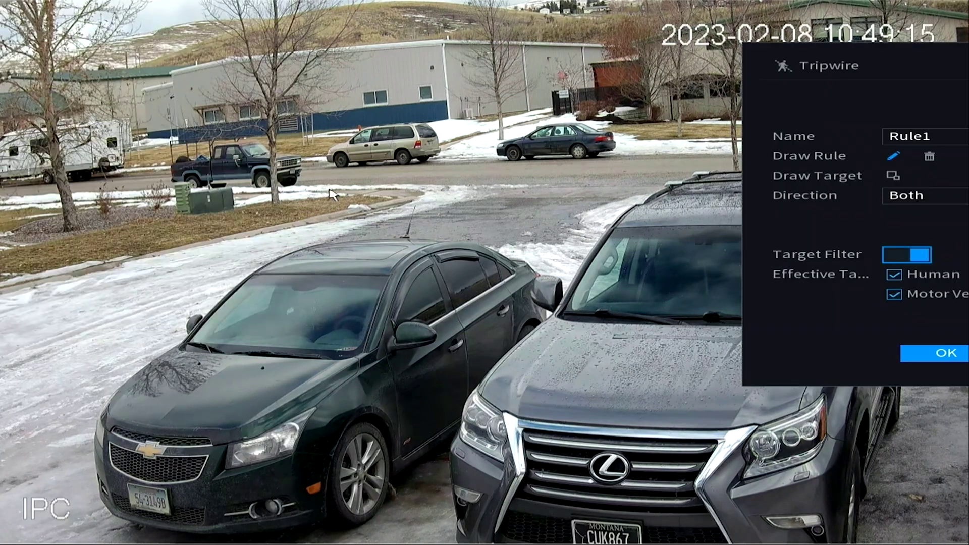
click(278, 195)
click(381, 180)
click(457, 197)
click(504, 178)
click(639, 197)
click(714, 182)
right_click(705, 226)
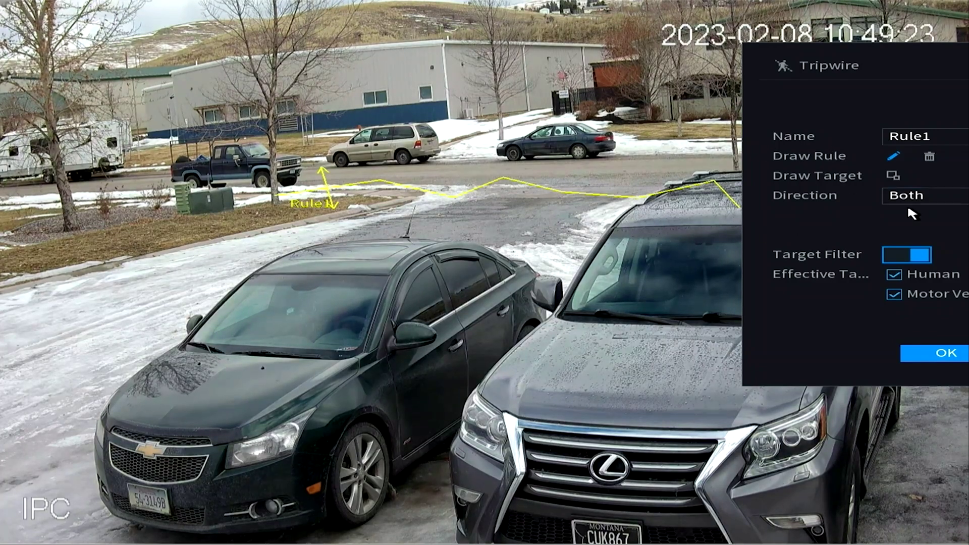
click(935, 353)
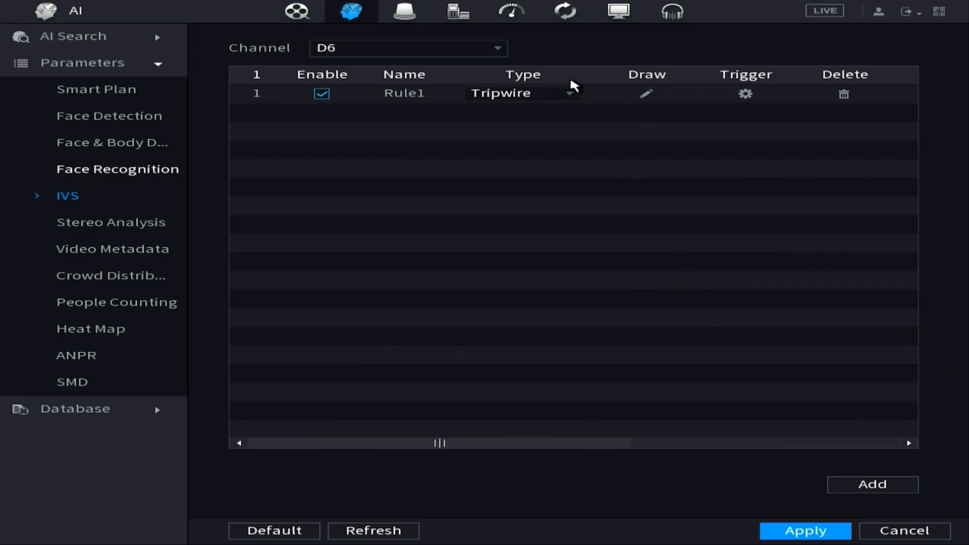
Set D6 Rule1's PTZ linkage to send CAM 7 to Preset 2, confirm, and apply
click(746, 94)
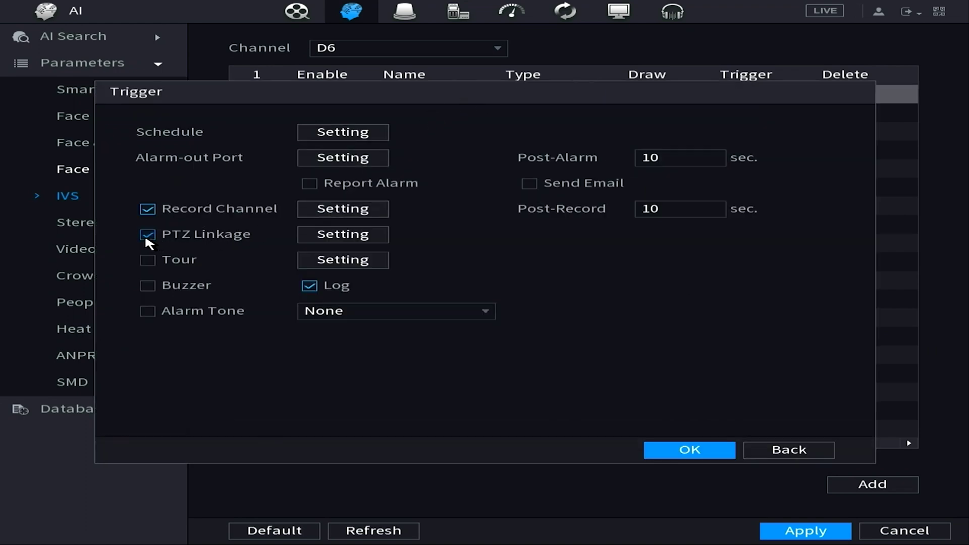
click(341, 237)
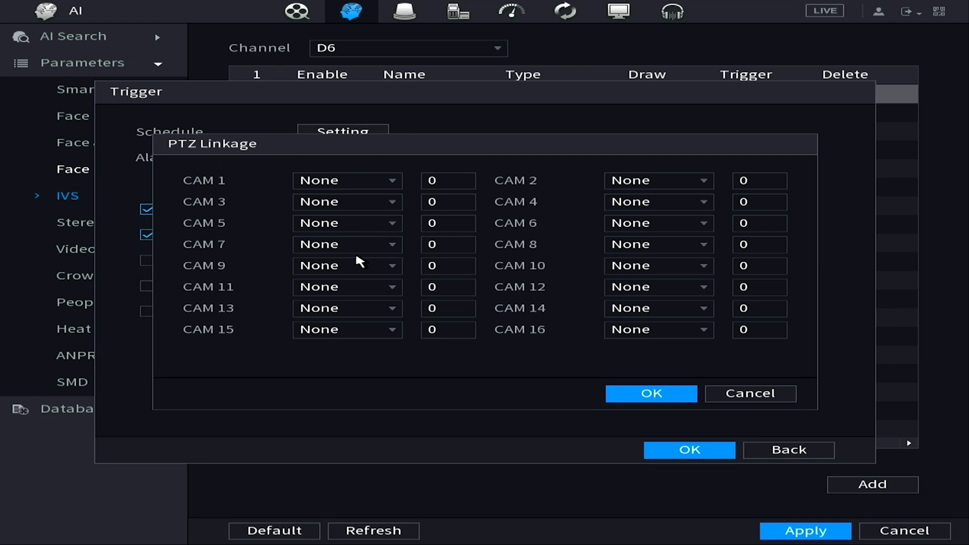
click(352, 244)
click(340, 274)
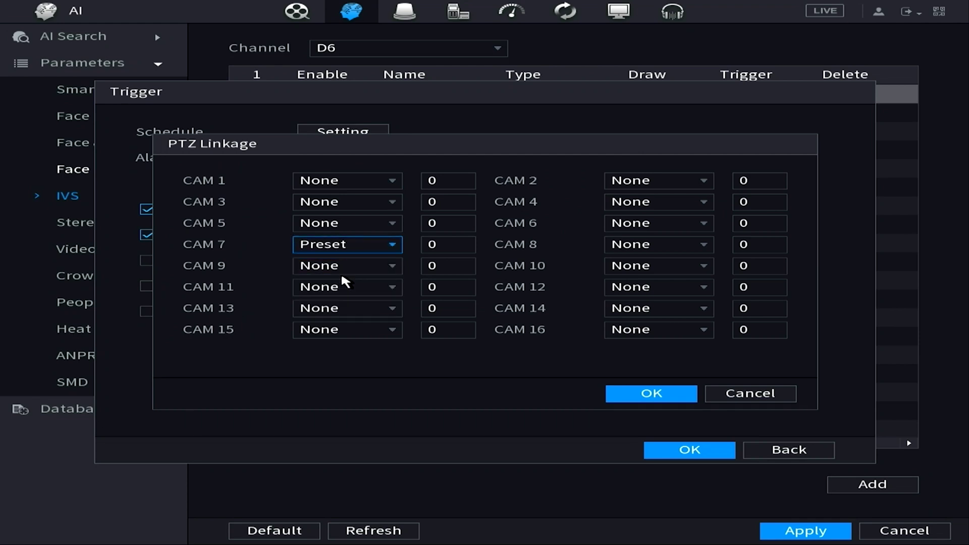
click(437, 248)
click(459, 262)
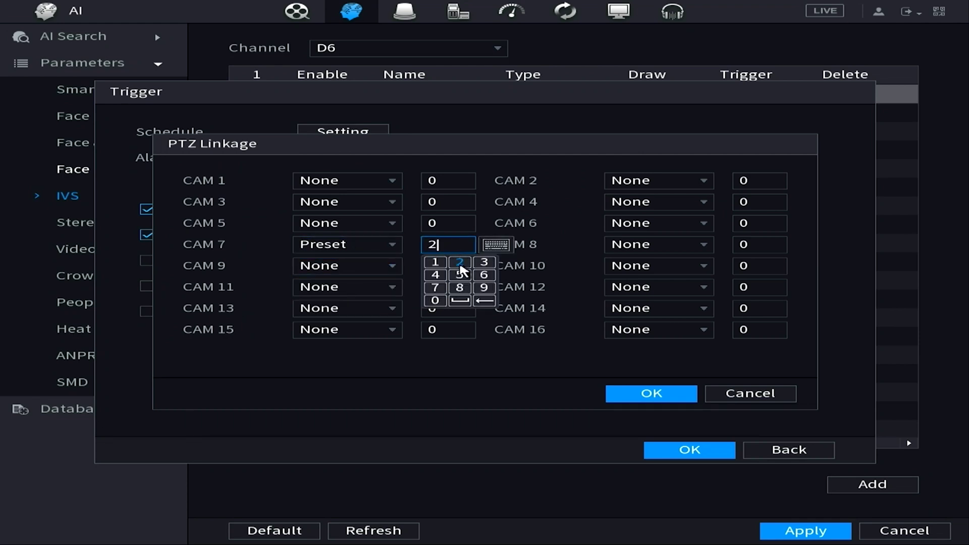
click(443, 246)
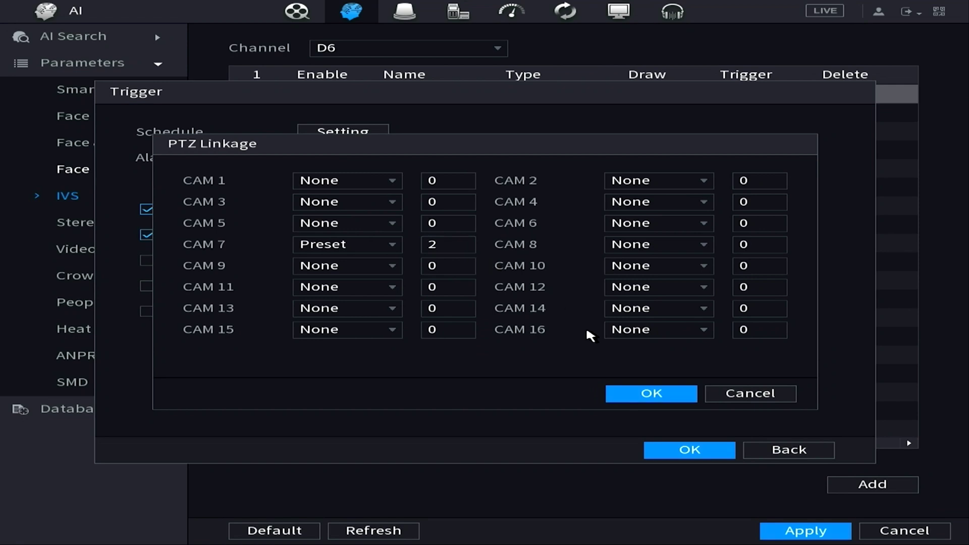
click(635, 393)
click(652, 450)
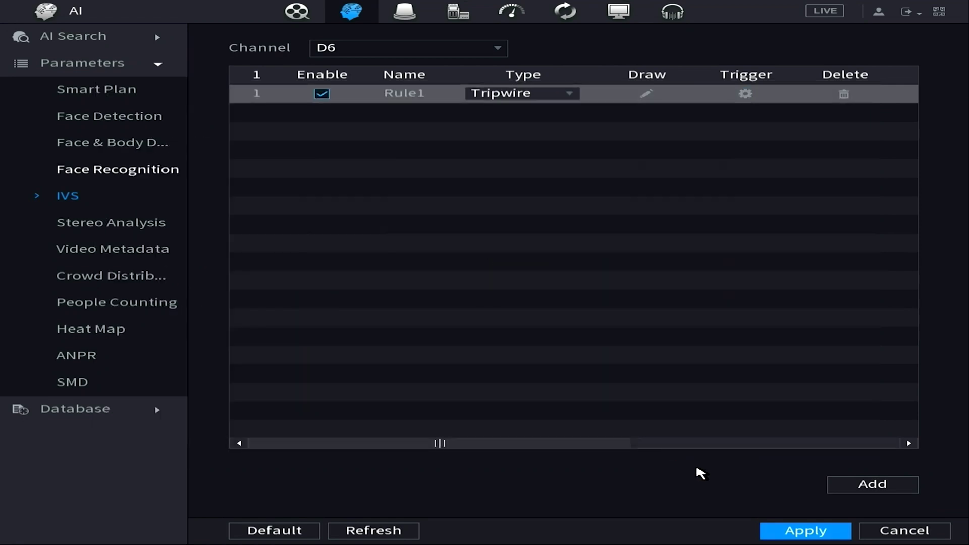
click(795, 528)
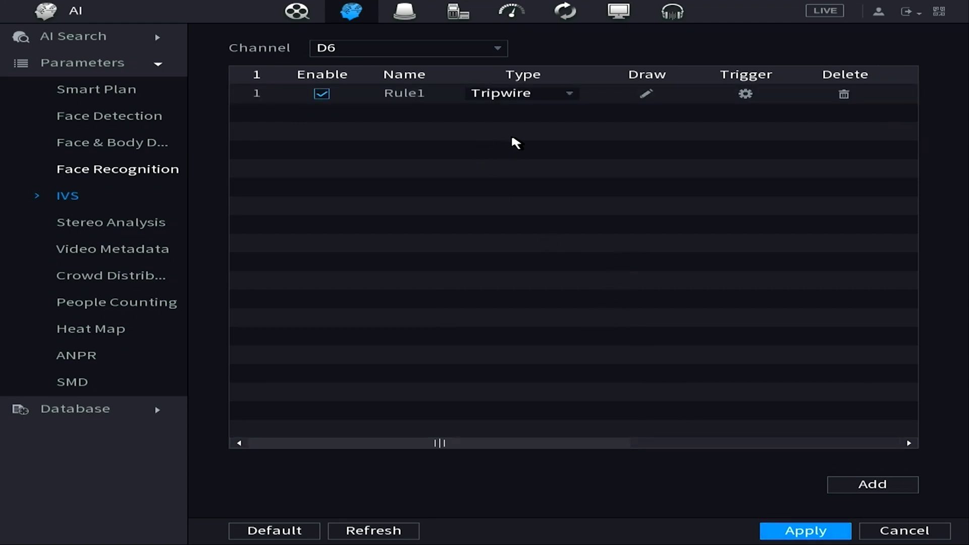
Go back to live view and select the Rooftop 8250 camera pane
click(825, 10)
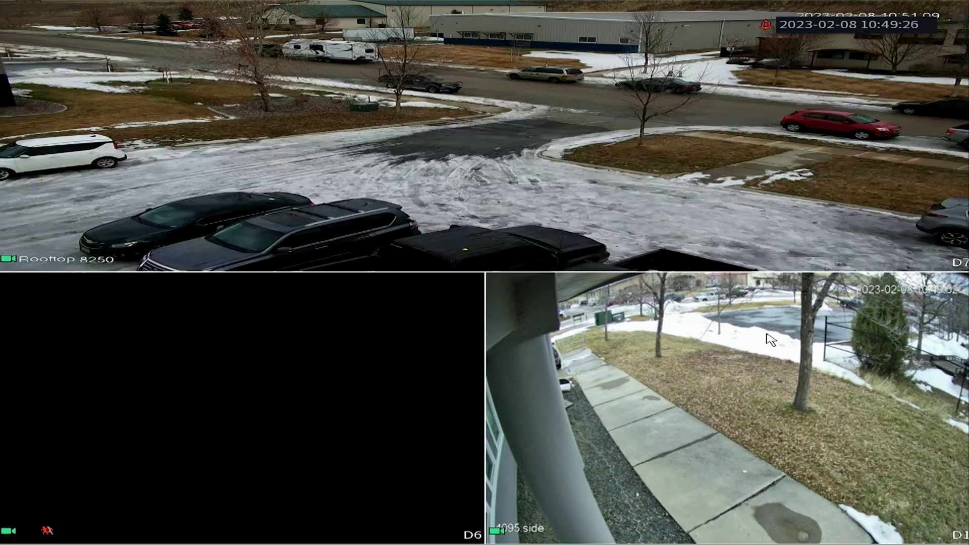
click(513, 147)
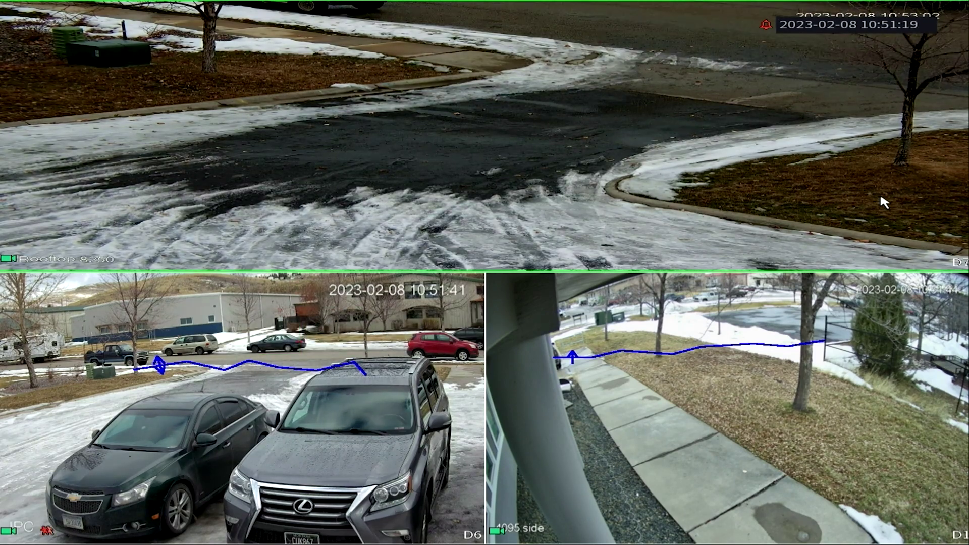
Recall the rooftop PTZ camera to preset 1's wide street view and close PTZ control
right_click(349, 160)
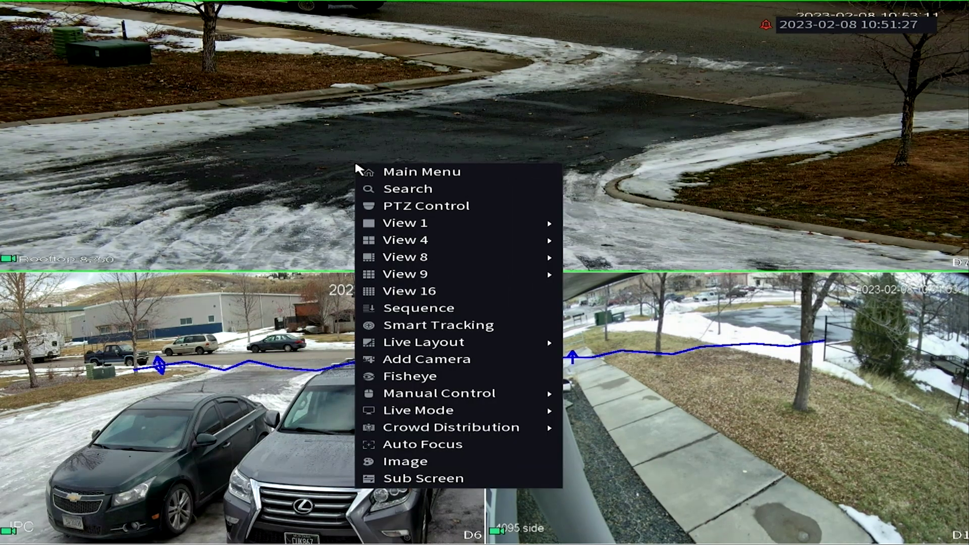
click(398, 206)
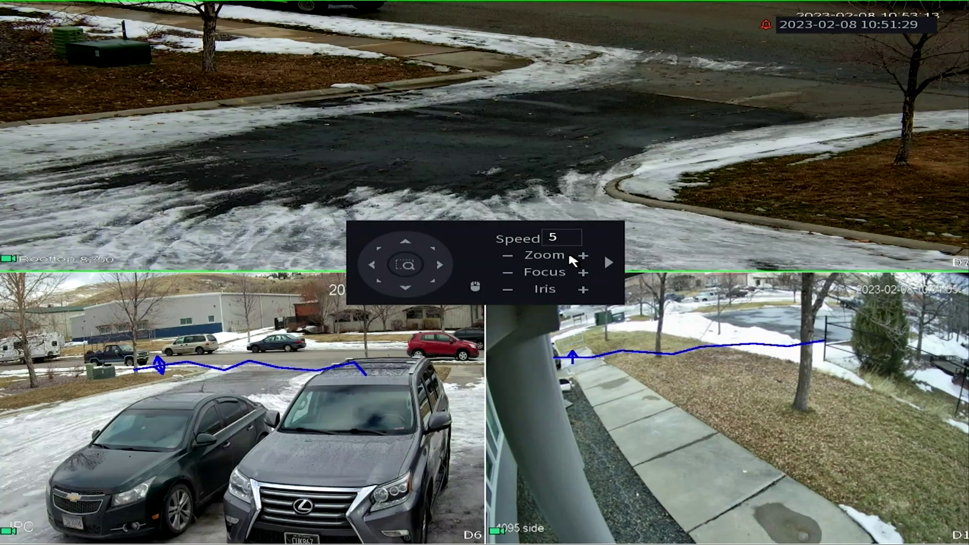
click(609, 262)
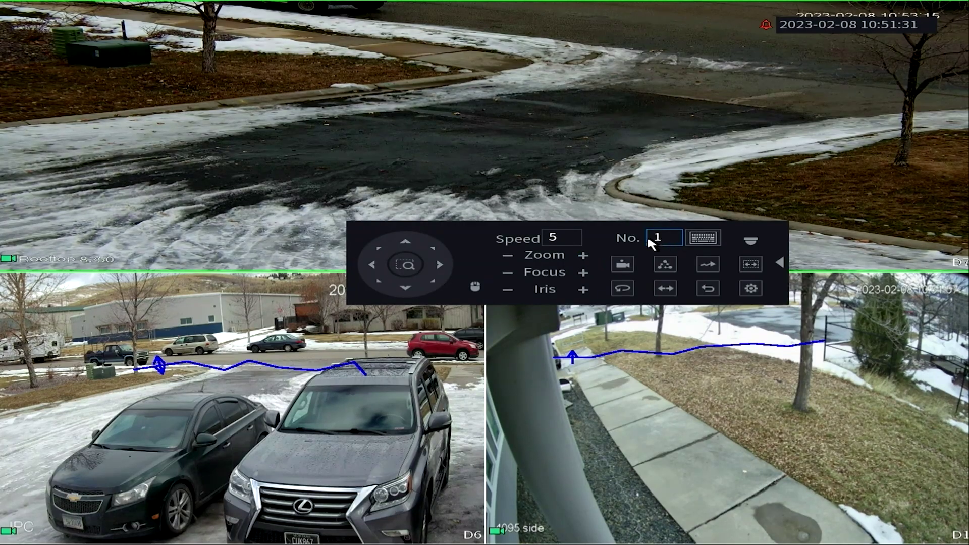
click(629, 267)
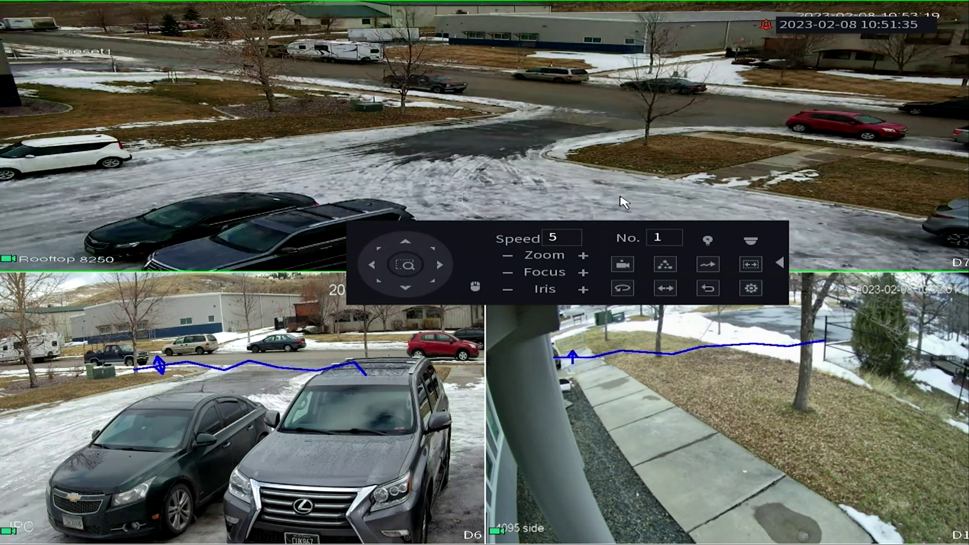
right_click(625, 202)
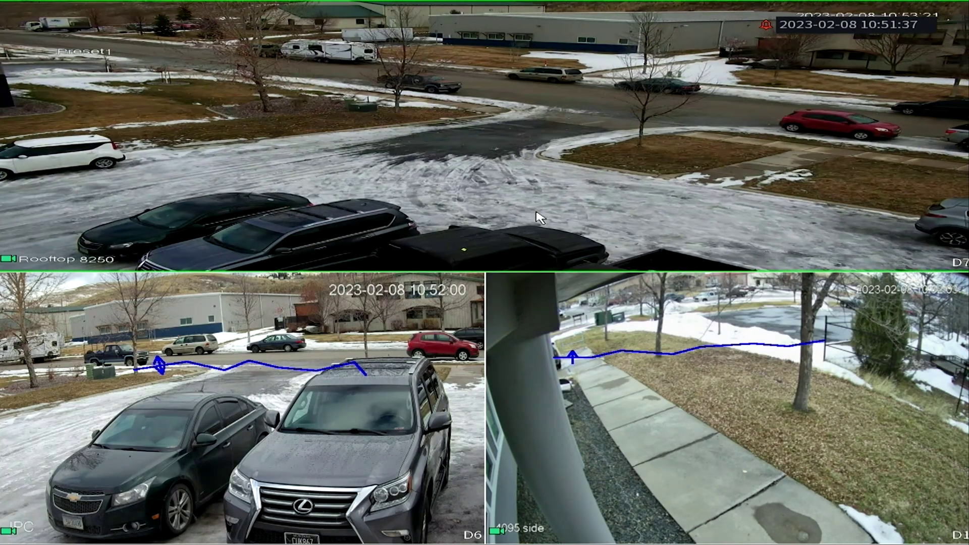
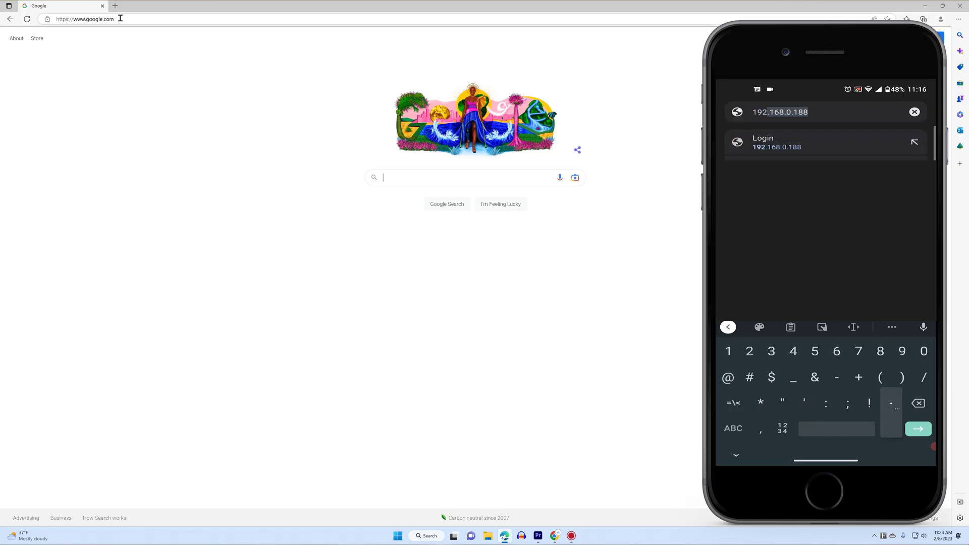
Load the NVR web login page at 192.168.0.112 in Edge
click(120, 18)
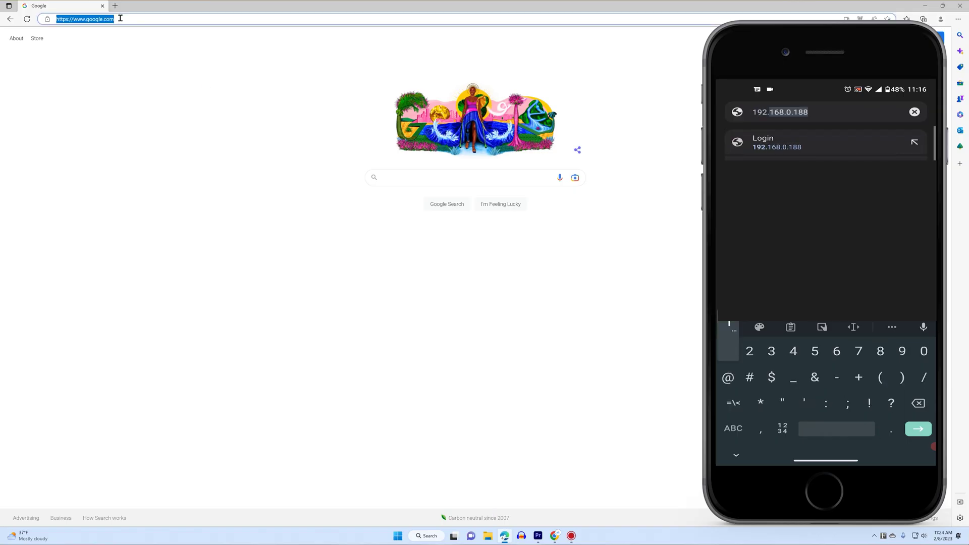
text(192.168.0.112)
key(Return)
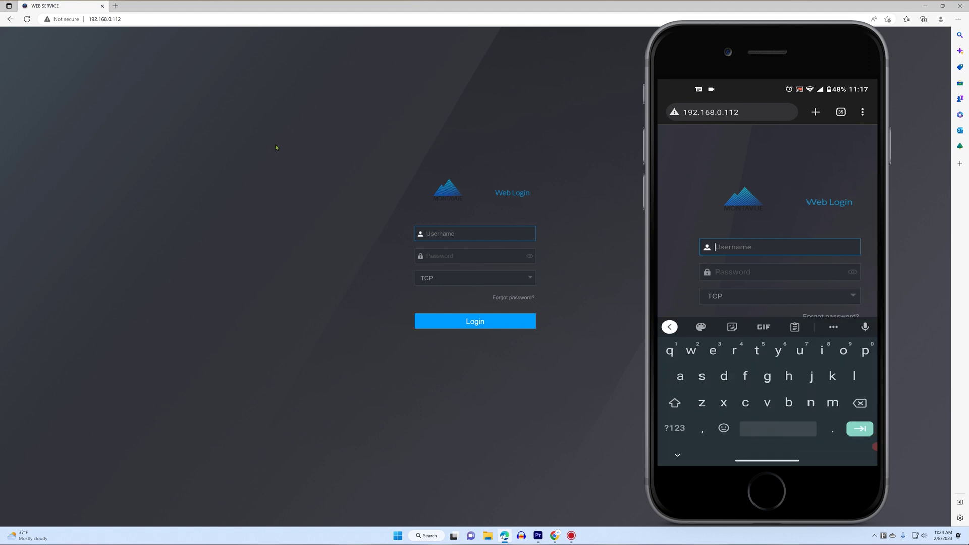
Enter the administrator username 'admin' and the account password
text(admin)
key(Tab)
text(••••••••)
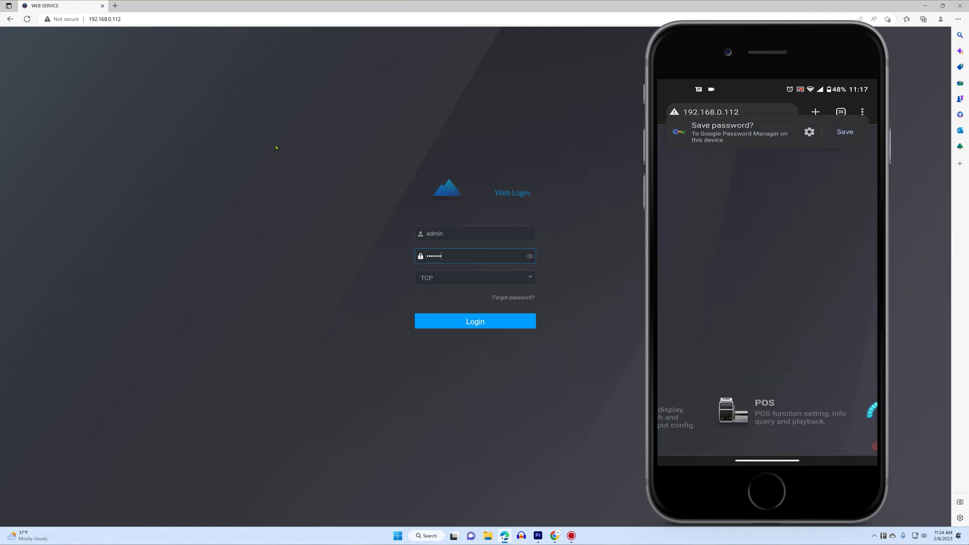
Log in and open the webpage of channel 7 'Rooftop 8250' from the Setting > Camera list
click(451, 325)
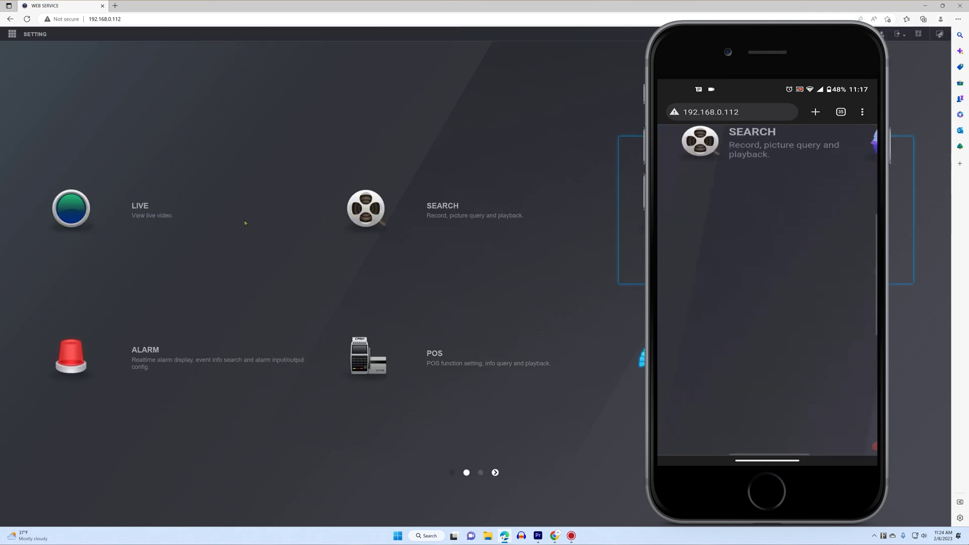
click(36, 39)
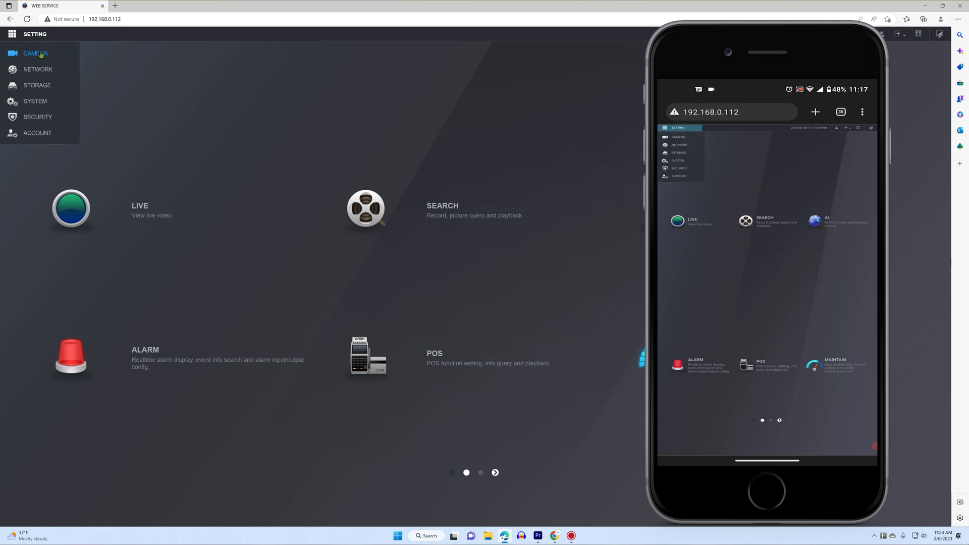
click(35, 54)
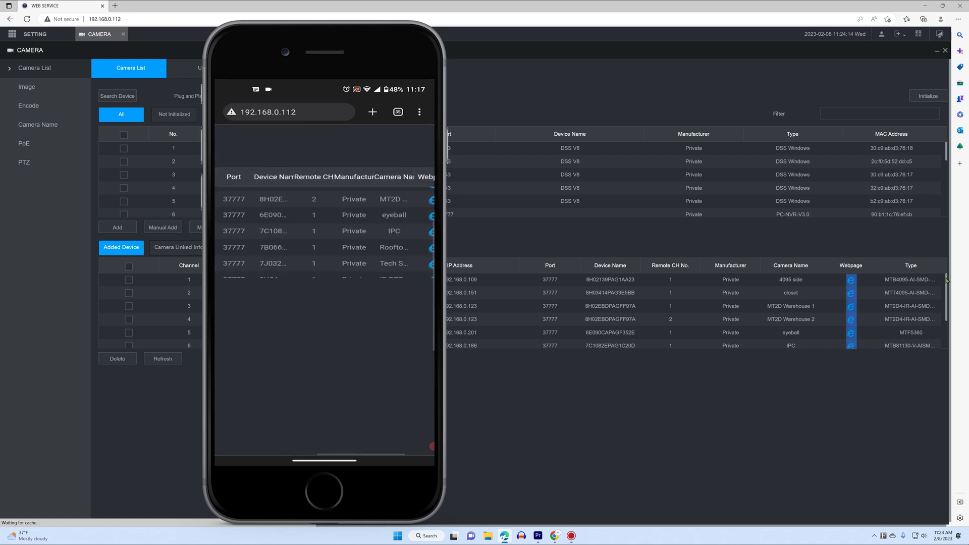
drag(947, 281, 947, 297)
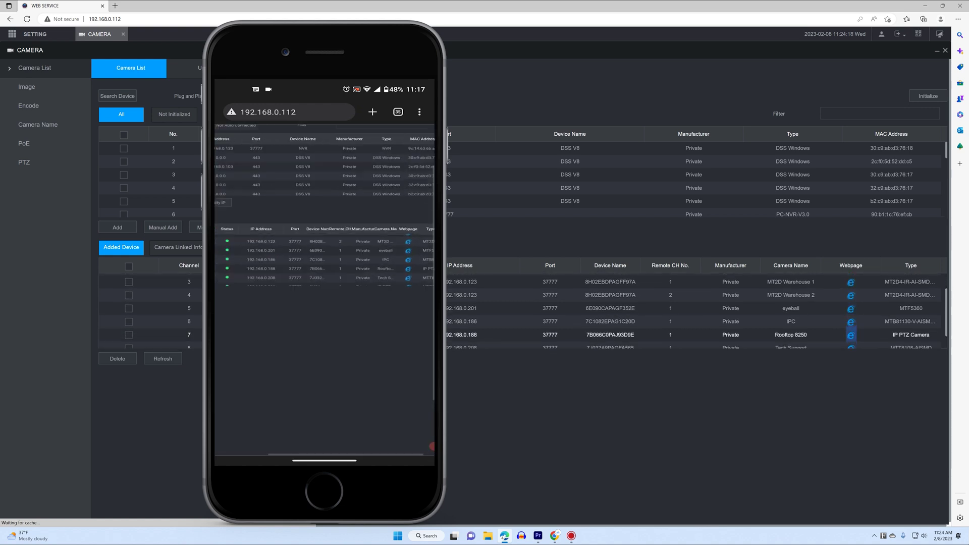
click(851, 336)
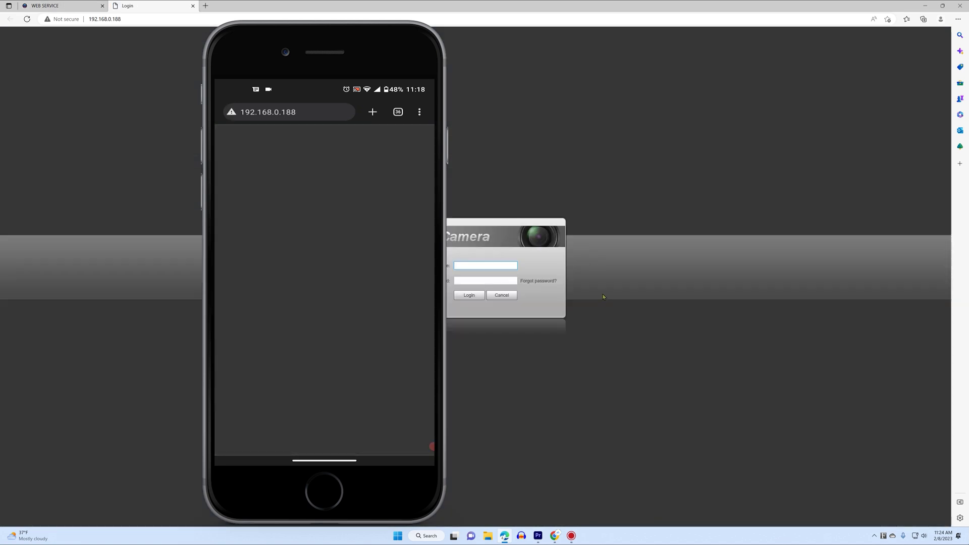
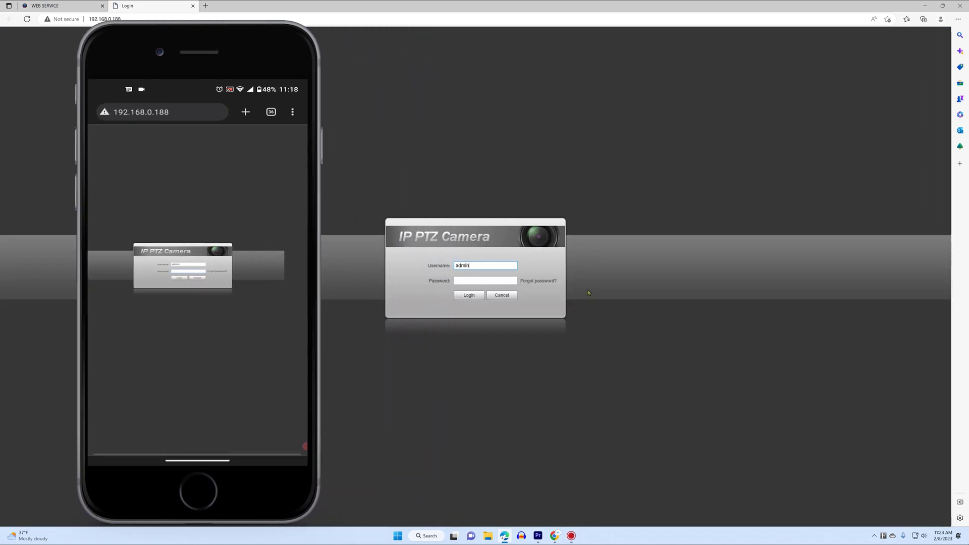
Sign in to the camera at 192.168.0.188 as 'admin' with the camera password
key(Tab)
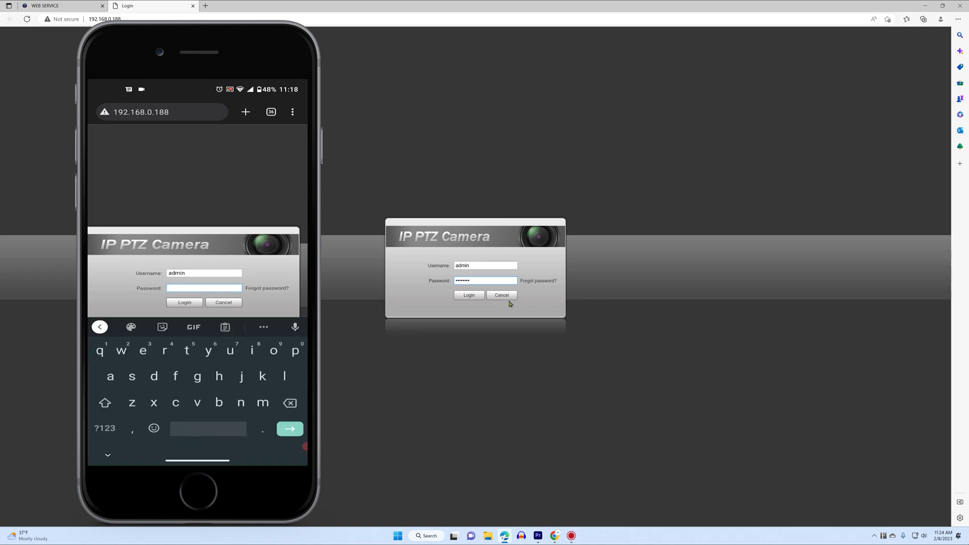
click(472, 298)
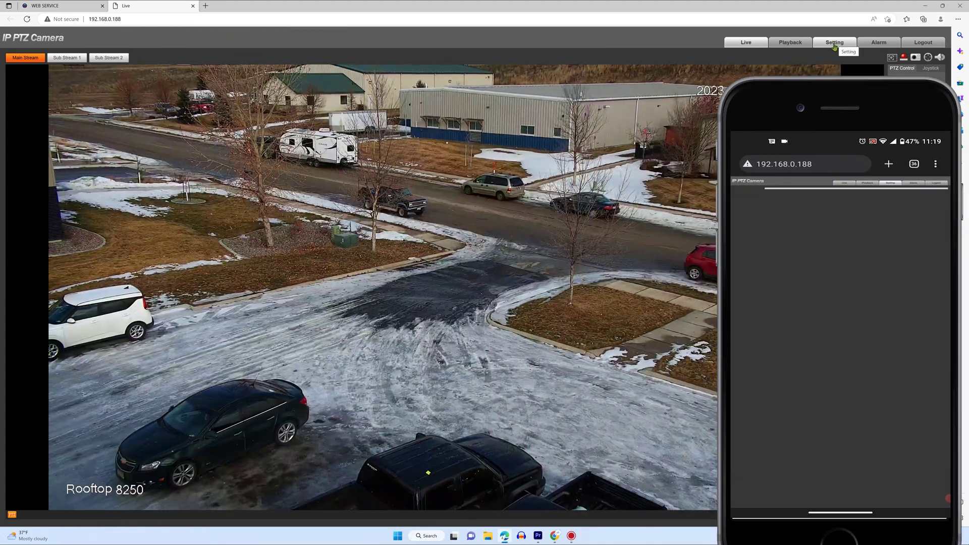
Go to the camera's Setting > PTZ > Function page listing Preset1–5, 98 and 99
click(835, 44)
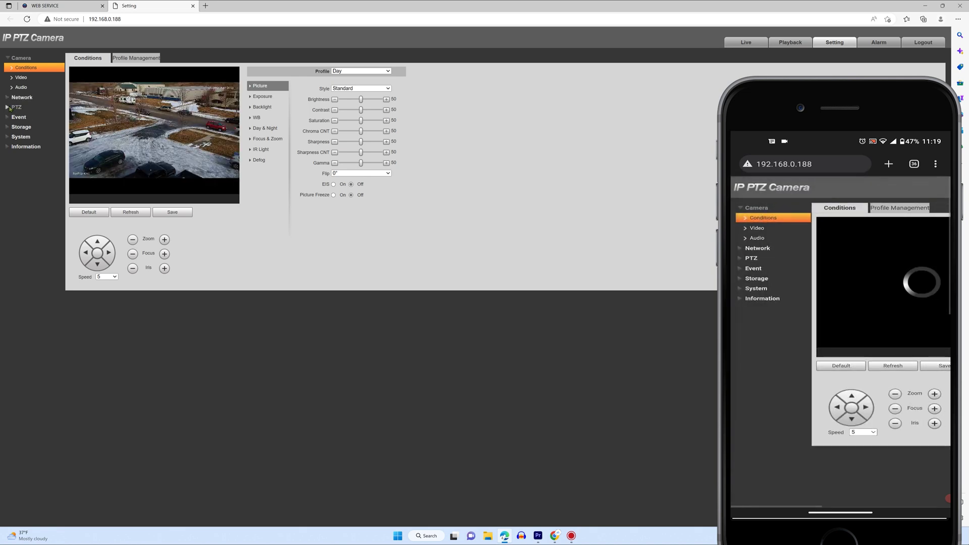
click(10, 108)
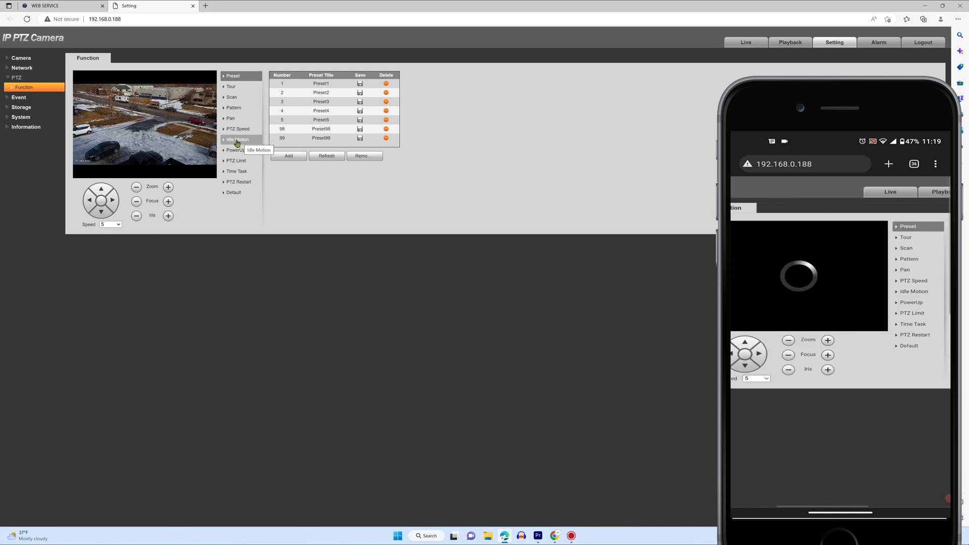
Enable Idle Motion with Preset 1 : Preset1 and Idle Time 1 minute, then save
click(240, 143)
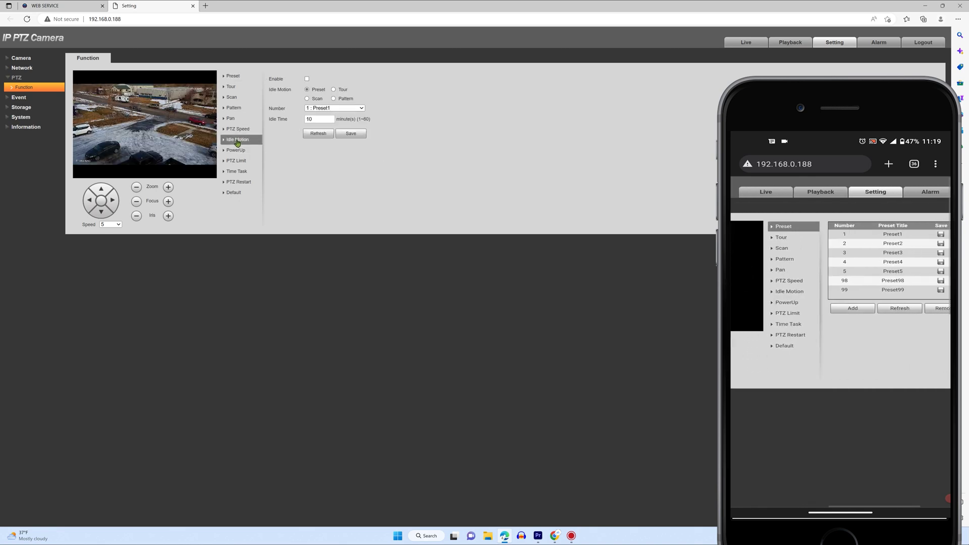
click(307, 80)
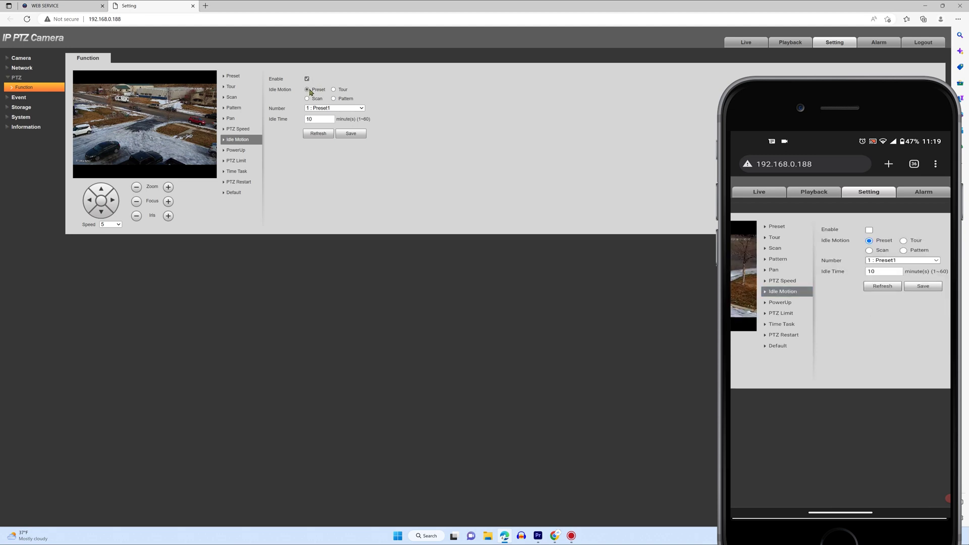
click(334, 99)
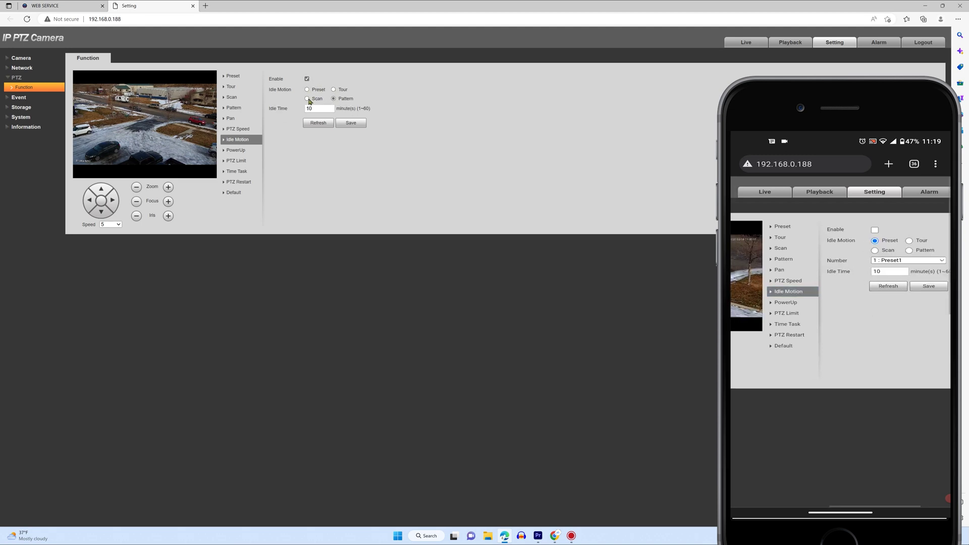
click(328, 108)
click(325, 114)
click(316, 119)
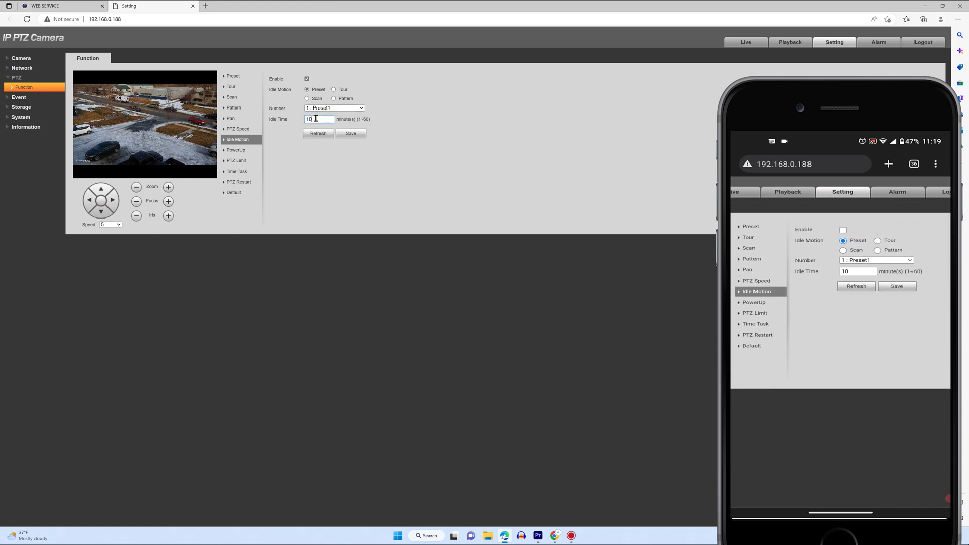
key(BackSpace)
click(436, 111)
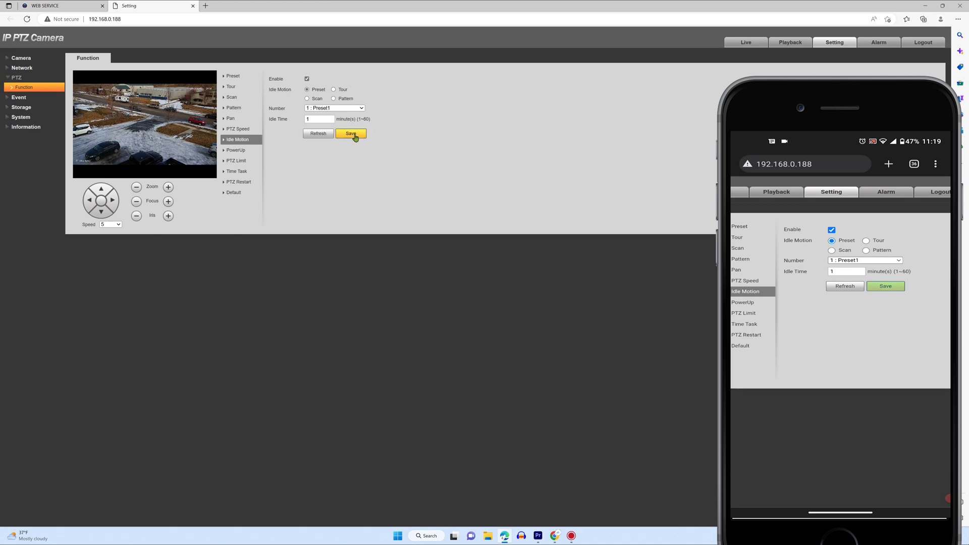
click(351, 133)
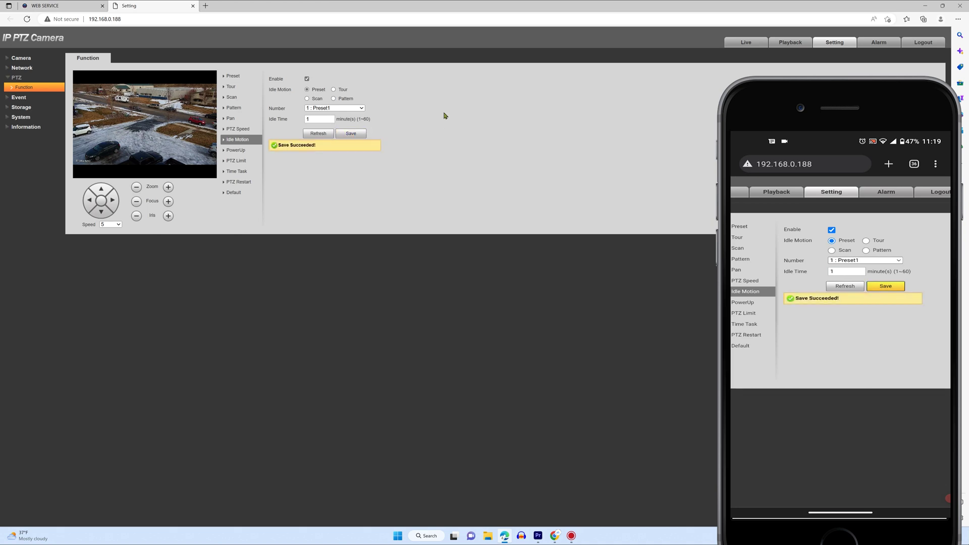